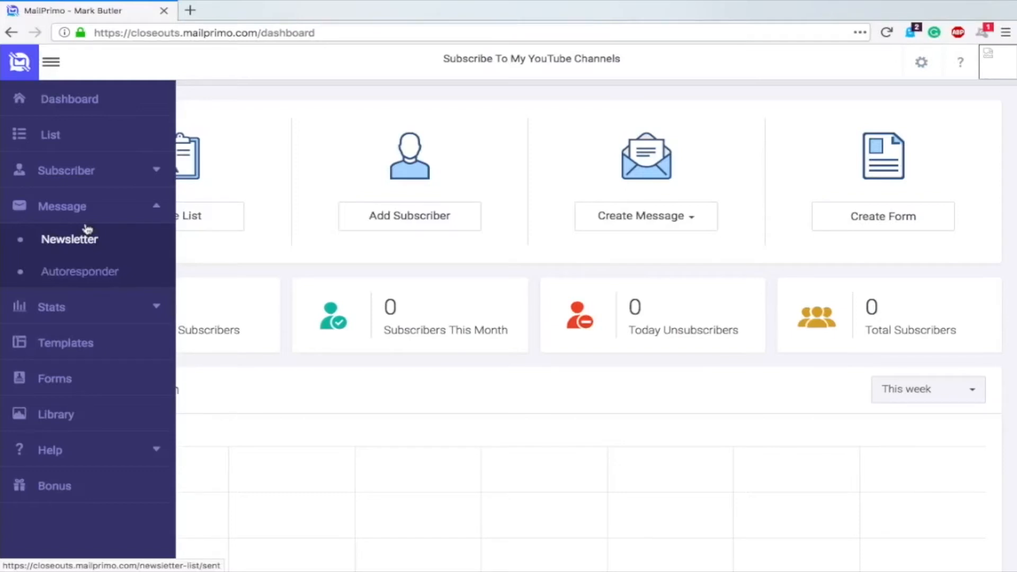
# Open the email templates page and look through the designs in the template gallery
pyautogui.click(77, 310)
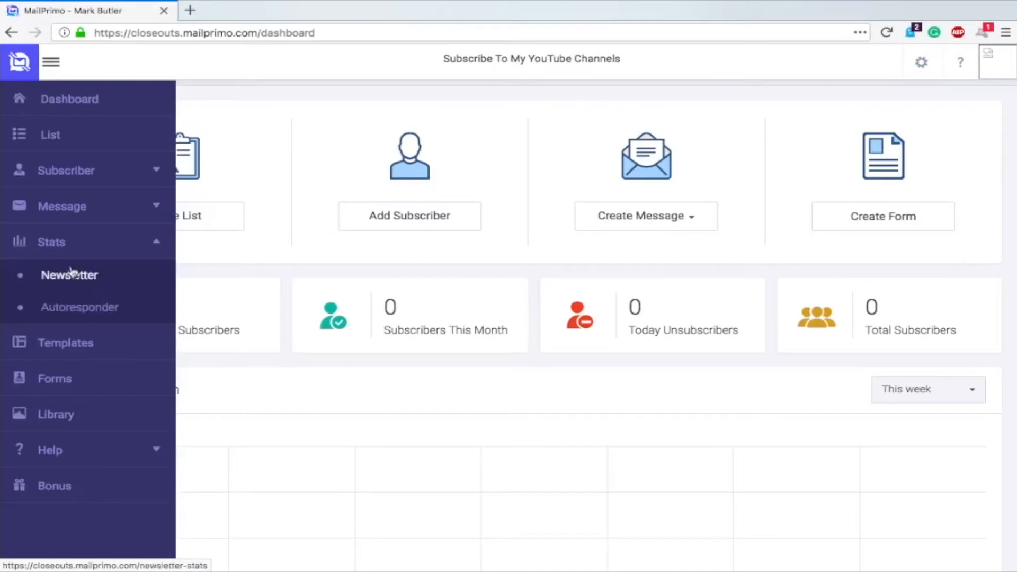
pyautogui.click(70, 353)
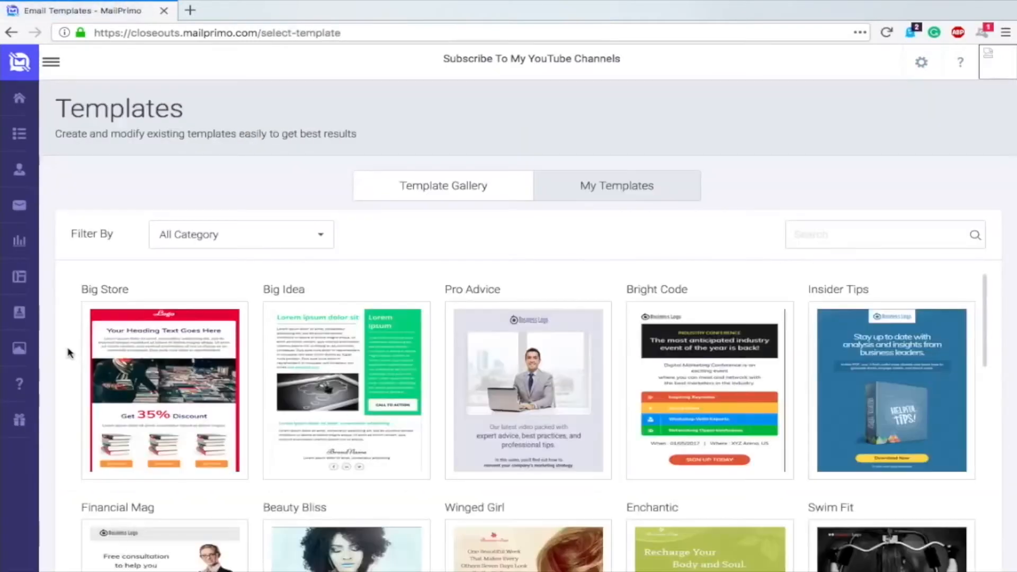
pyautogui.scroll(-1, 397, 260)
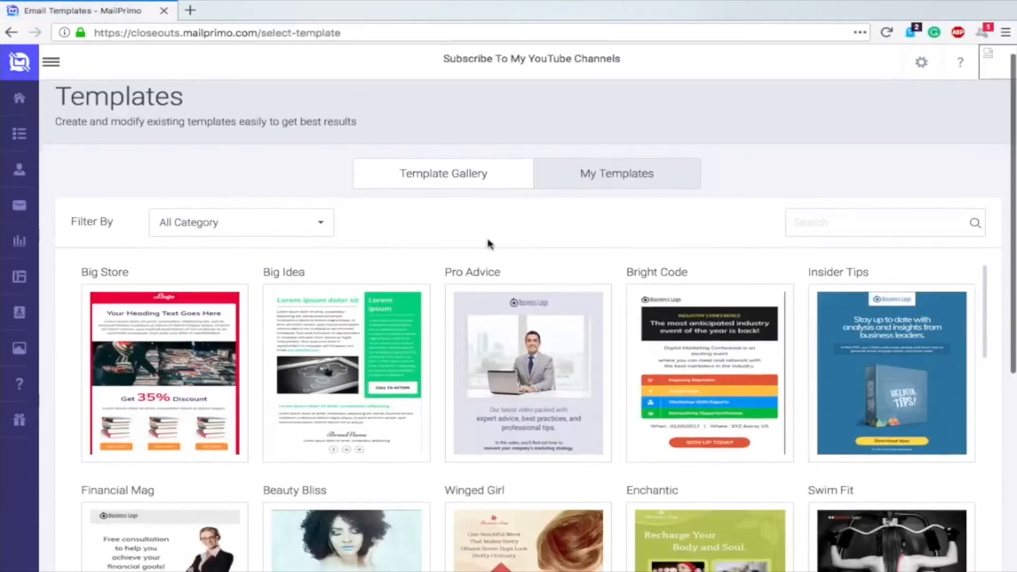
pyautogui.scroll(-2, 498, 286)
pyautogui.moveTo(506, 333)
pyautogui.scroll(-6, 506, 333)
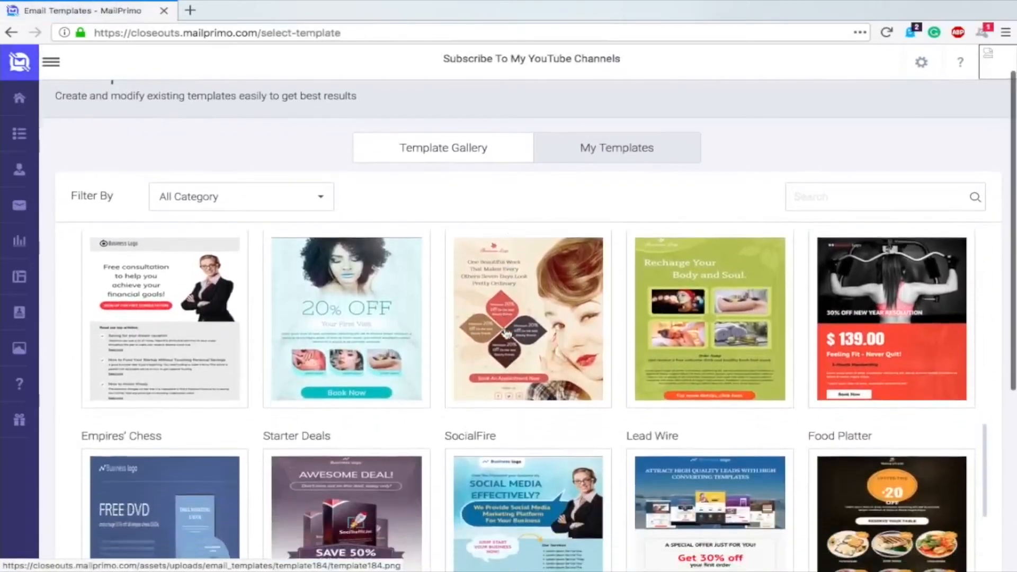
pyautogui.scroll(-9, 506, 333)
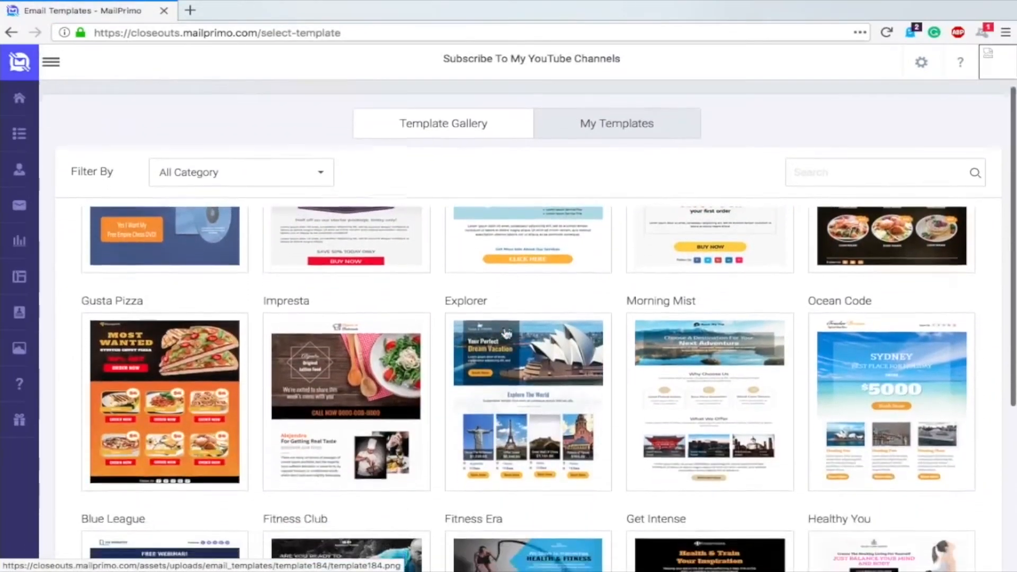
pyautogui.scroll(-1, 505, 333)
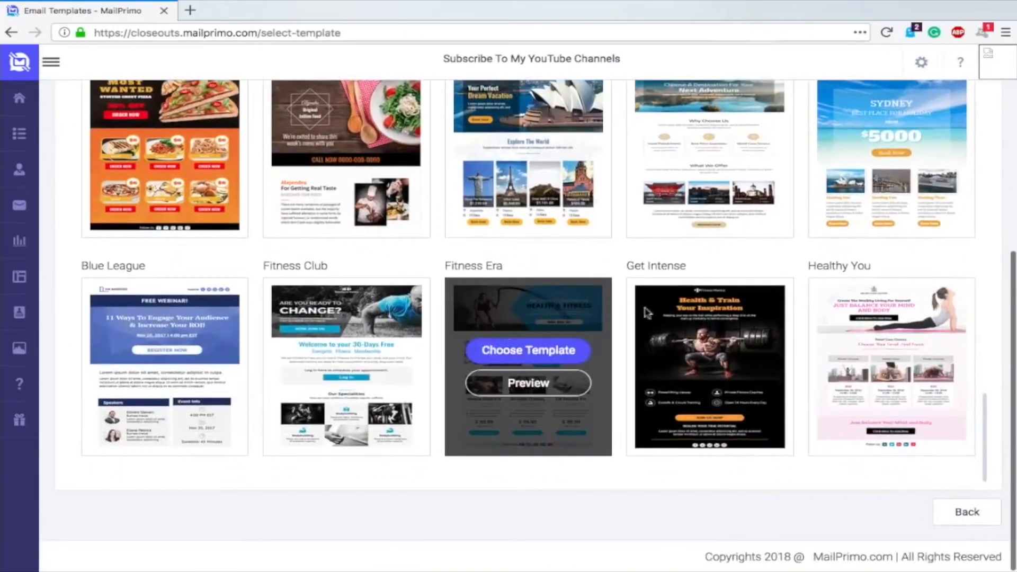
pyautogui.moveTo(688, 289)
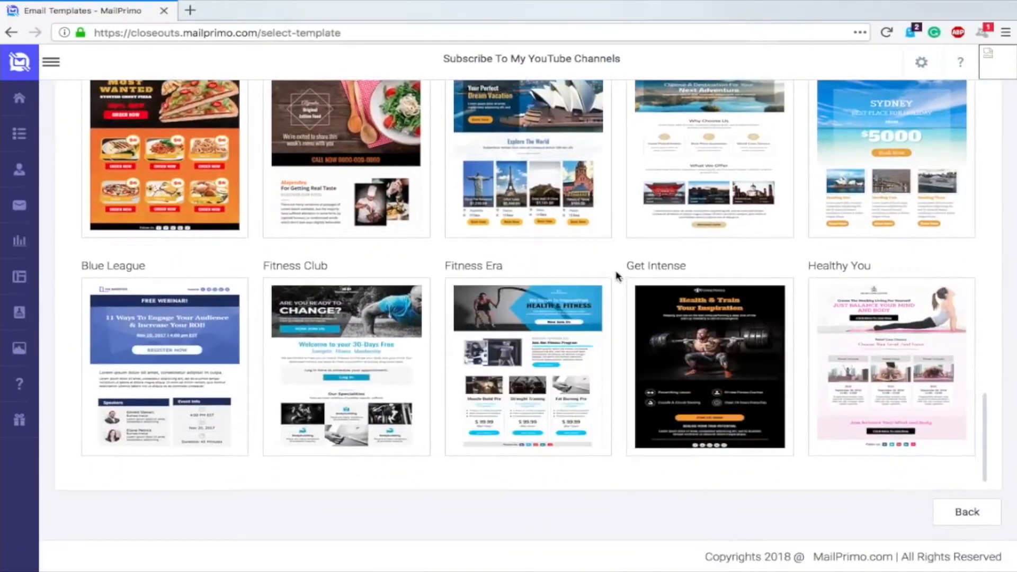
pyautogui.scroll(3, 615, 274)
pyautogui.scroll(8, 616, 275)
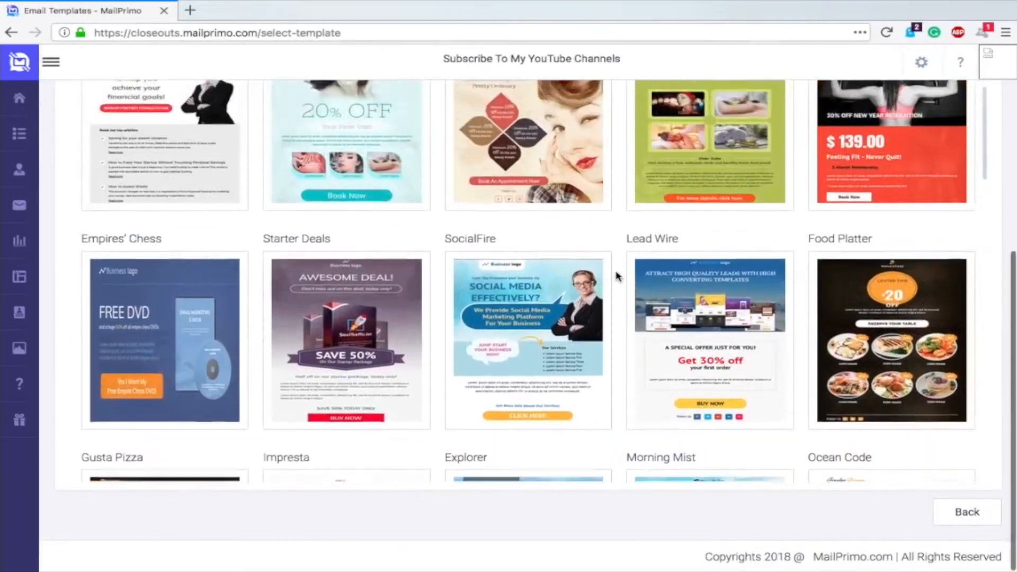
pyautogui.scroll(4, 616, 275)
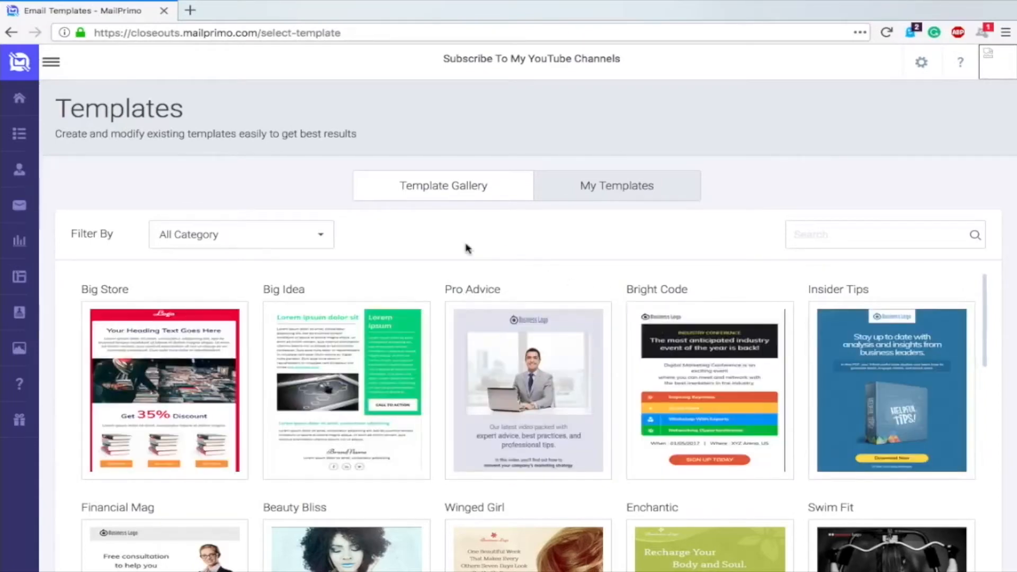
# View the web forms page and the library of uploaded images
pyautogui.moveTo(46, 217)
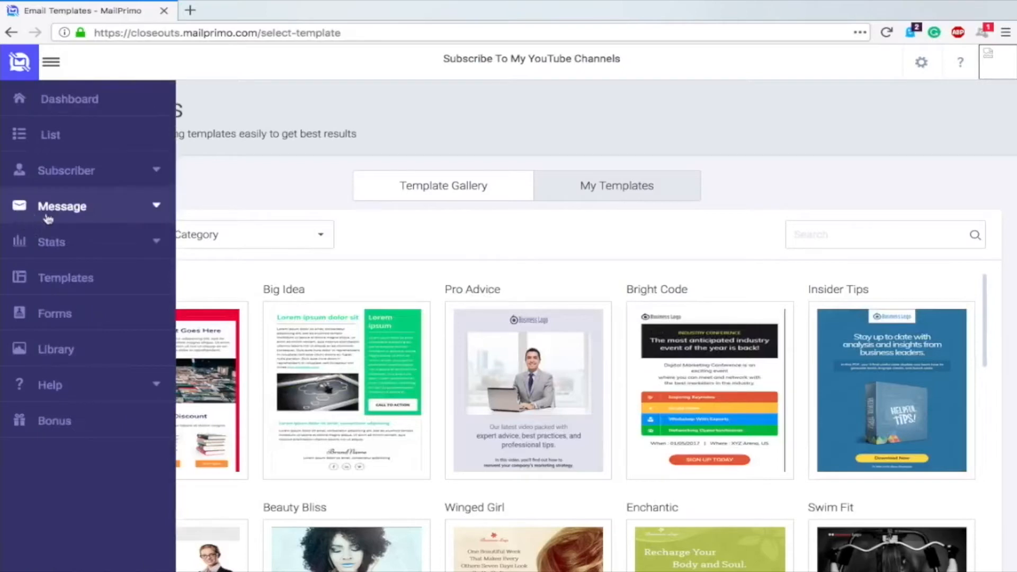
pyautogui.click(54, 315)
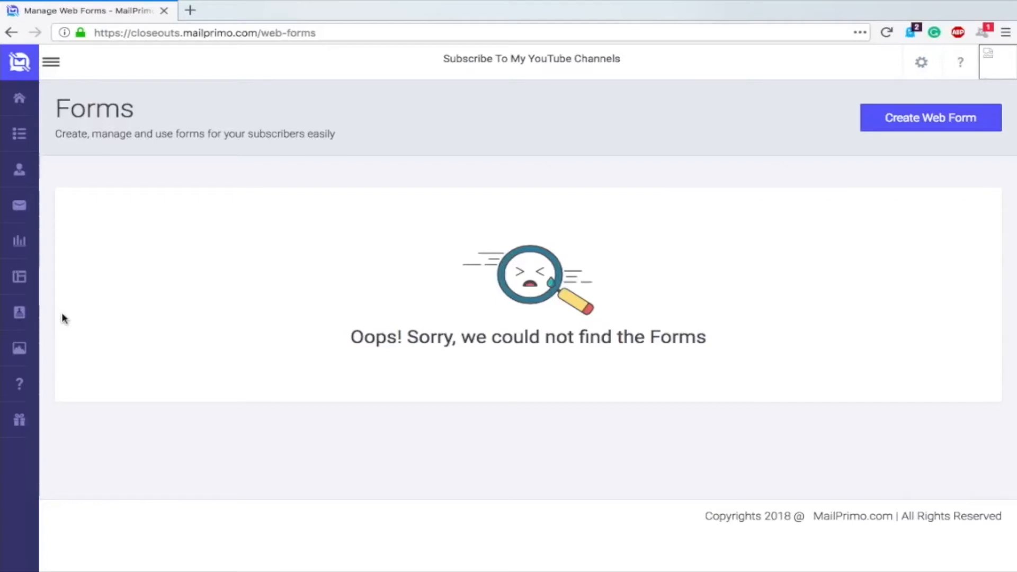
pyautogui.moveTo(21, 236)
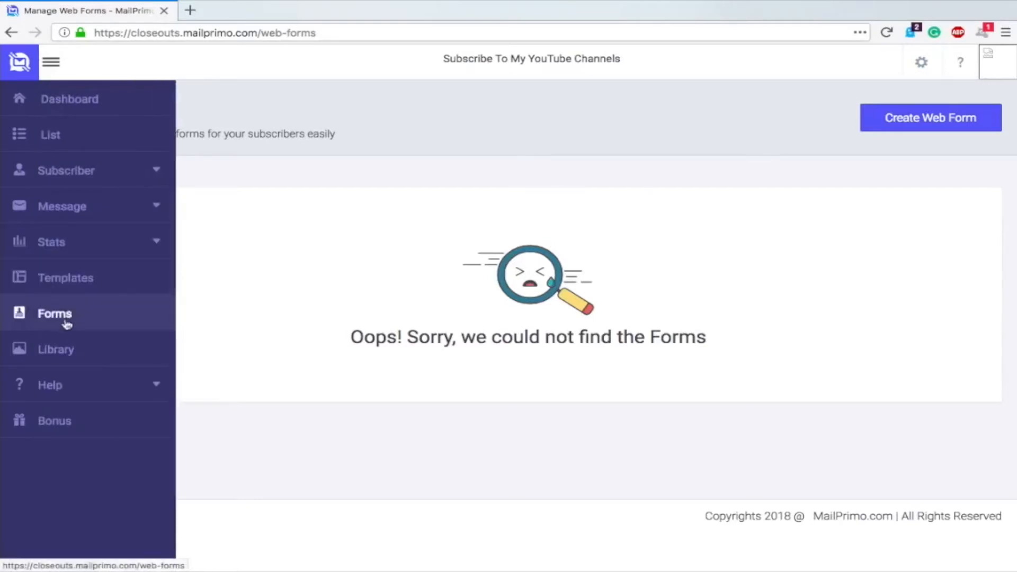
pyautogui.click(106, 358)
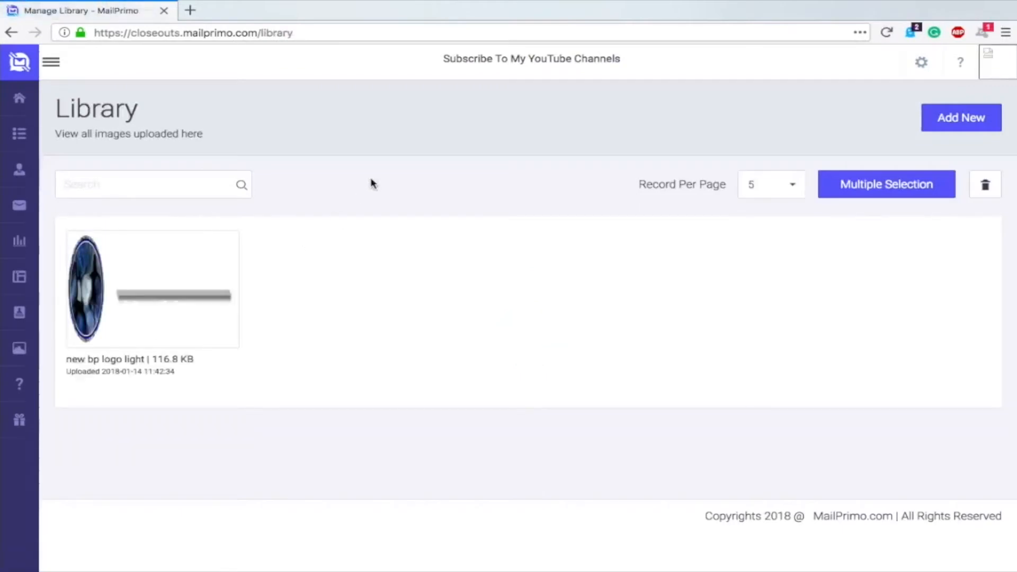
# Expand the Help section and look over its training, FAQ and help entries and the Bonus entry
pyautogui.moveTo(19, 379)
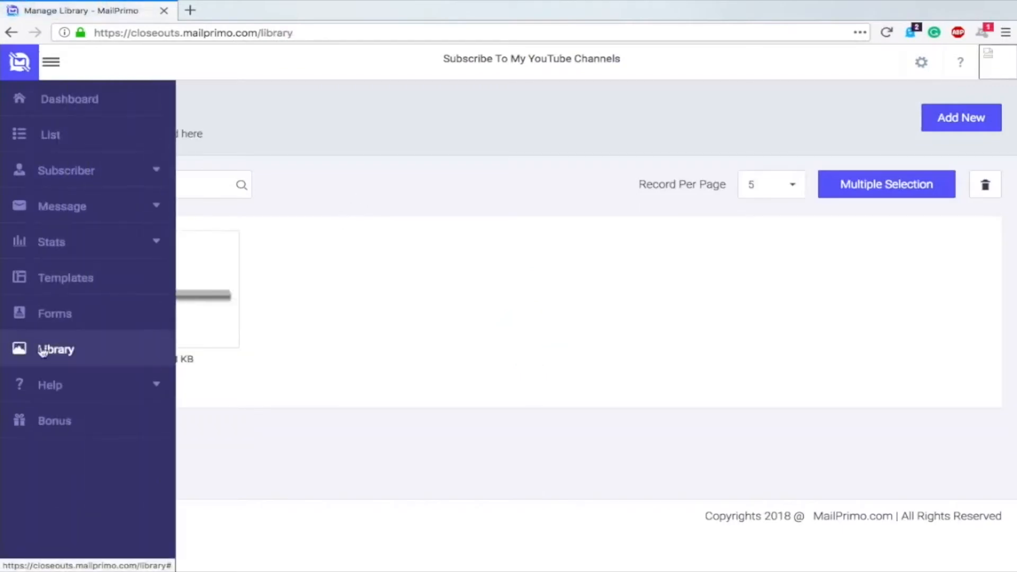
pyautogui.click(73, 388)
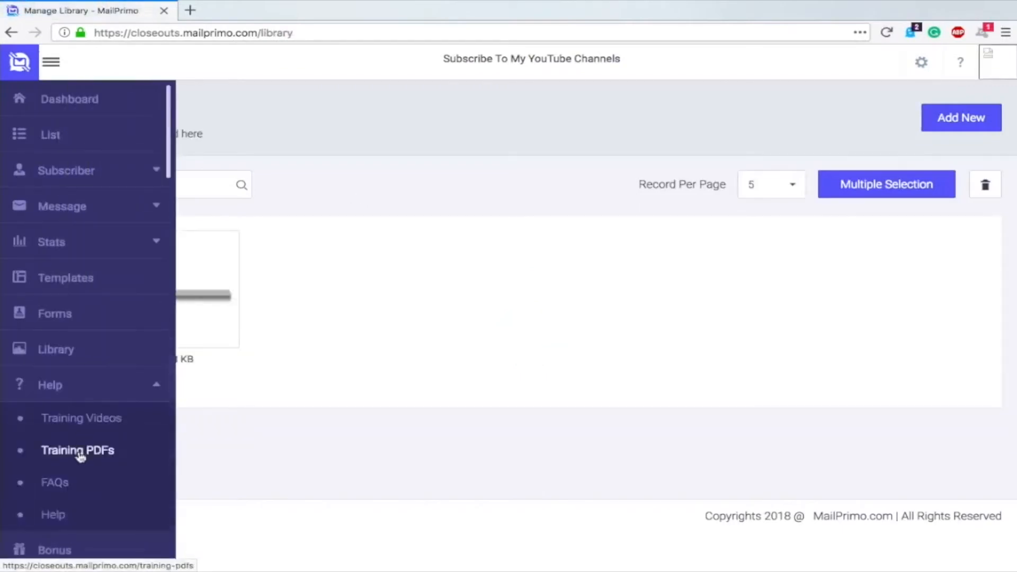
pyautogui.scroll(-1, 69, 529)
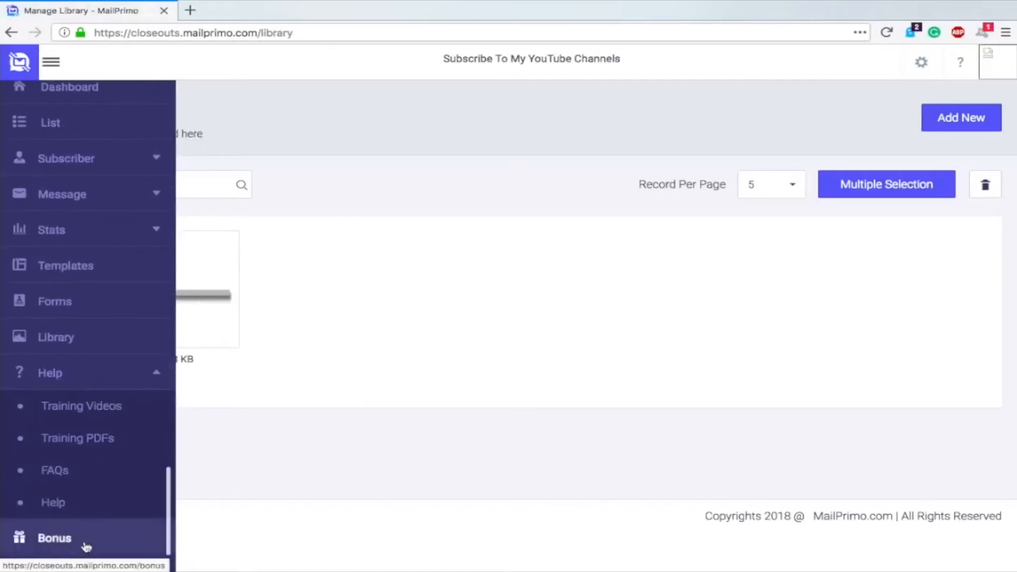
pyautogui.scroll(1, 132, 286)
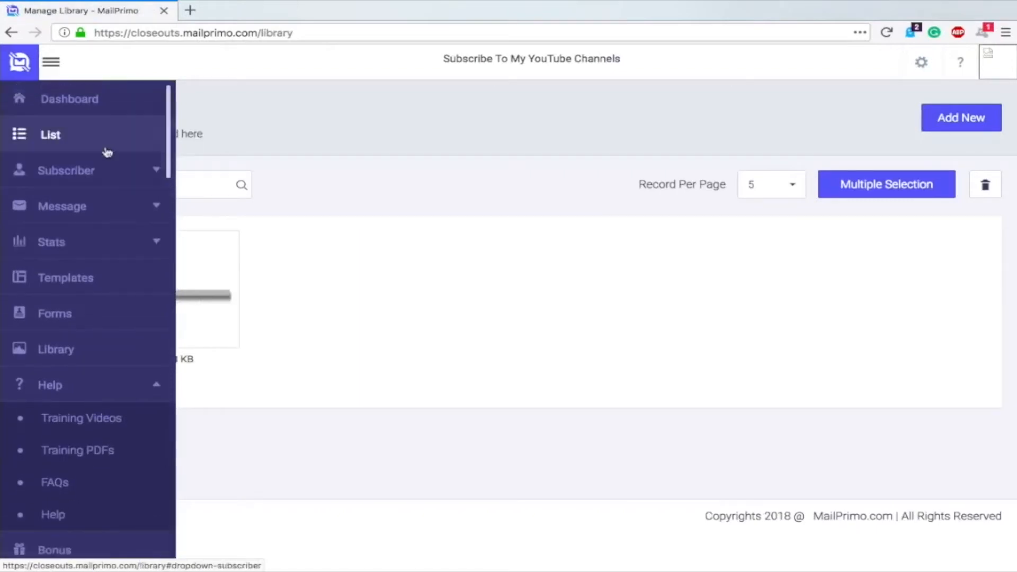
# Return to the dashboard and create a new subscriber list named "test"
pyautogui.click(68, 104)
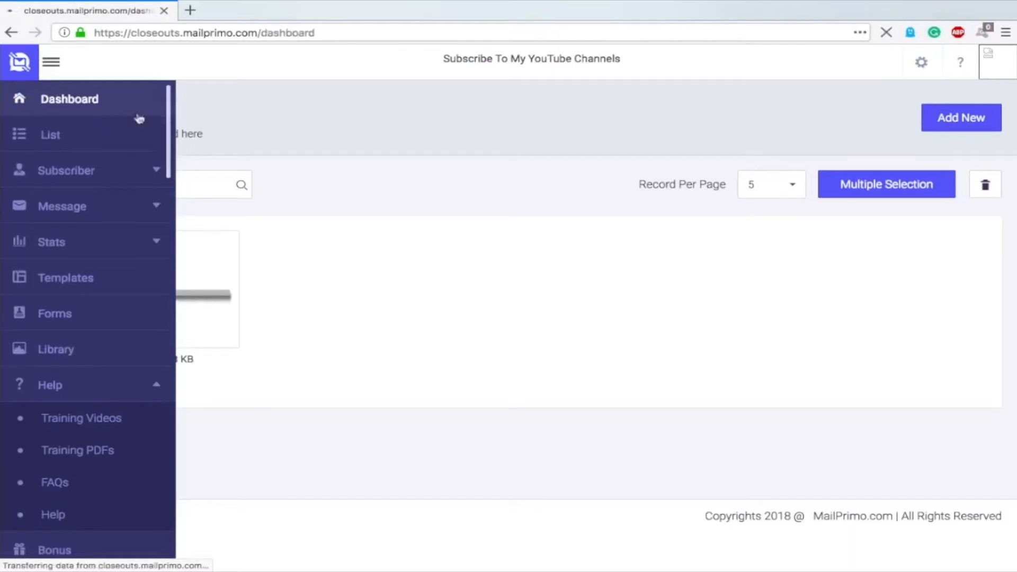
pyautogui.scroll(-2, 421, 228)
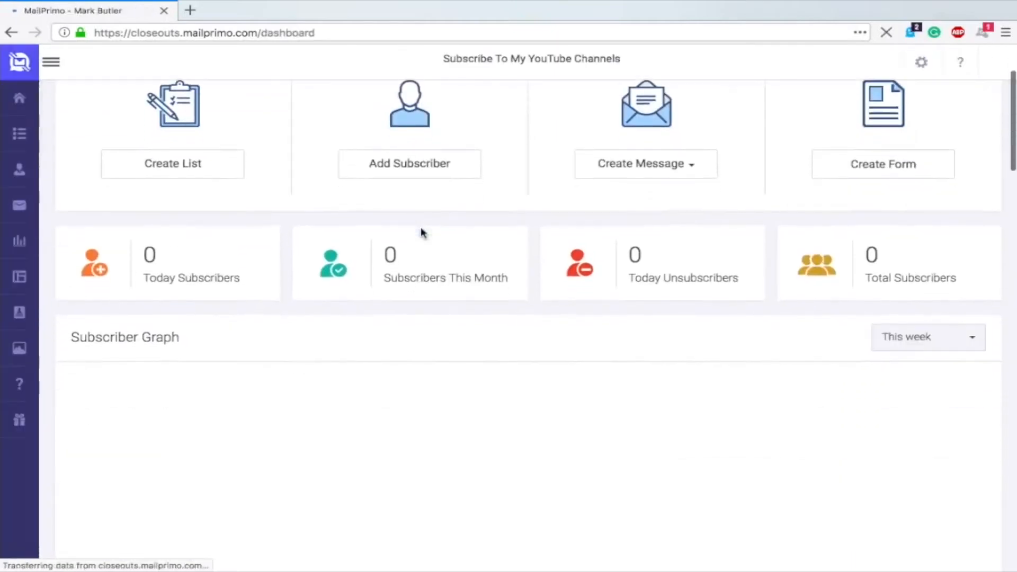
pyautogui.click(180, 168)
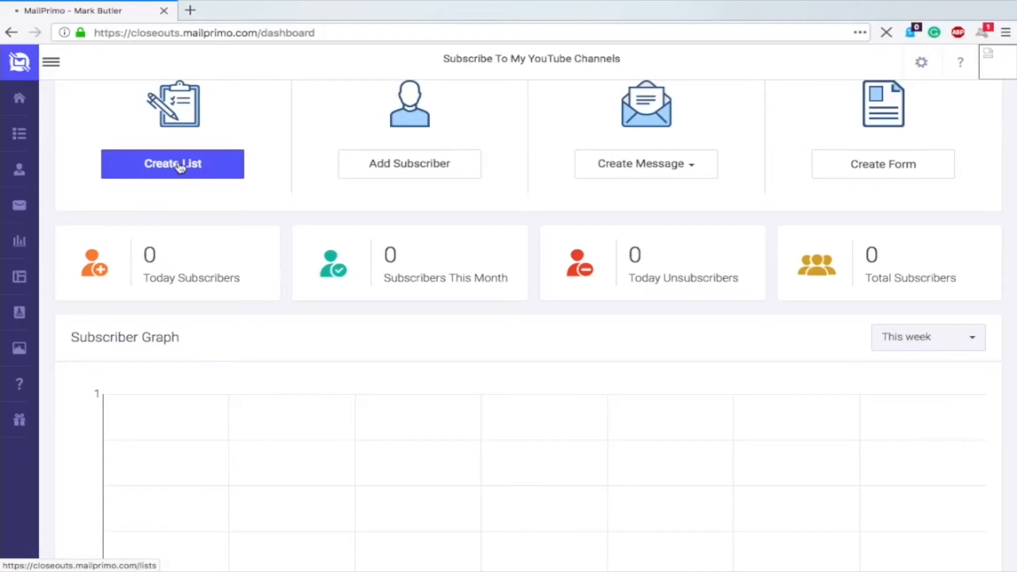
pyautogui.click(180, 167)
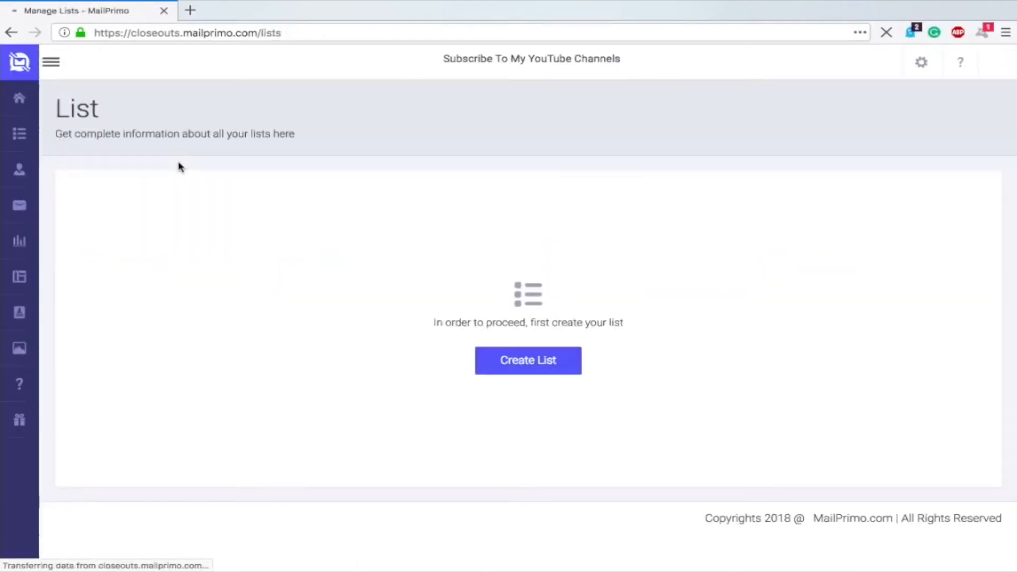
pyautogui.click(520, 372)
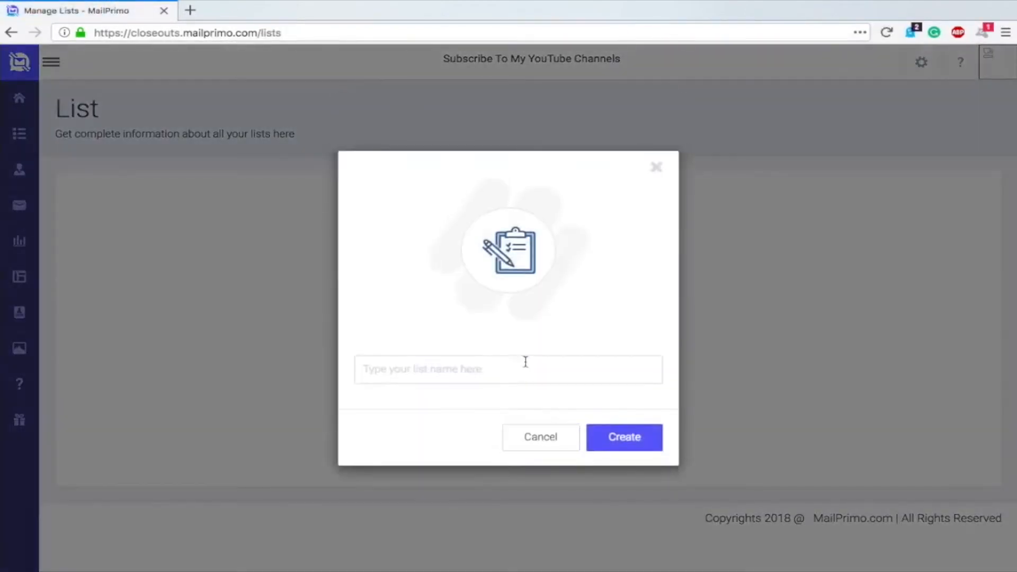
pyautogui.write('test')
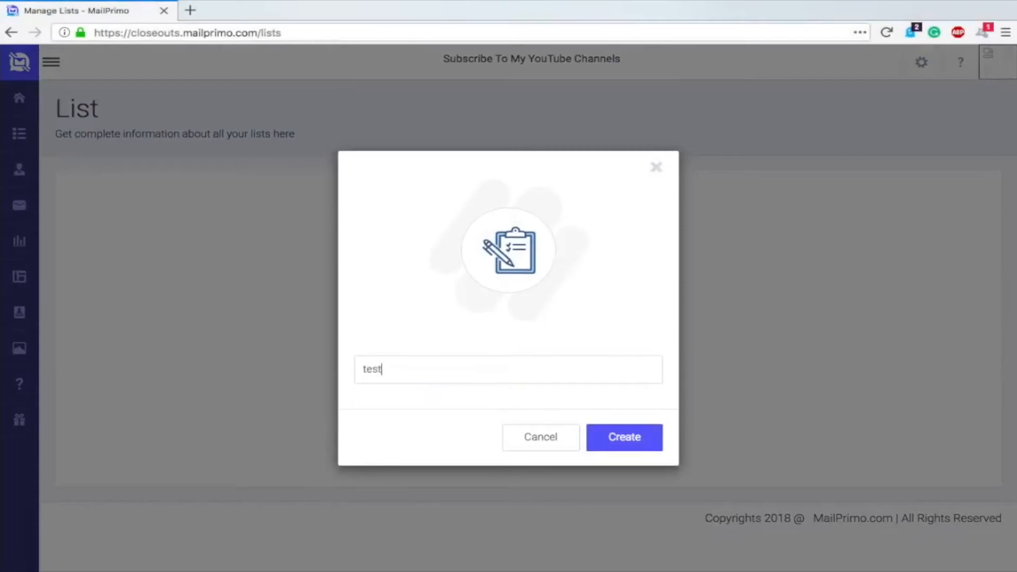
pyautogui.click(648, 445)
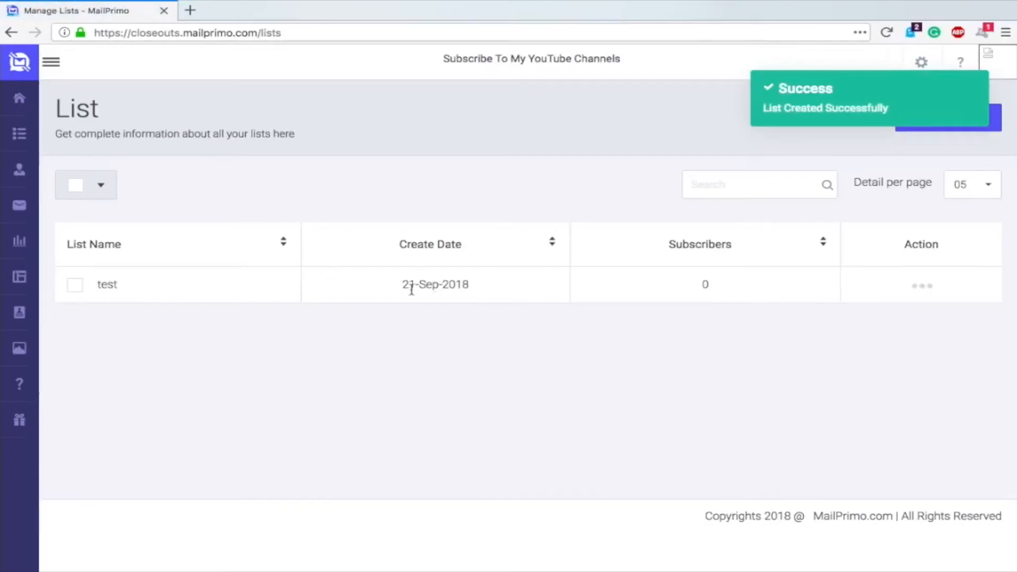
# Go back to the dashboard and start adding a subscriber with the one-at-a-time method
pyautogui.moveTo(5, 142)
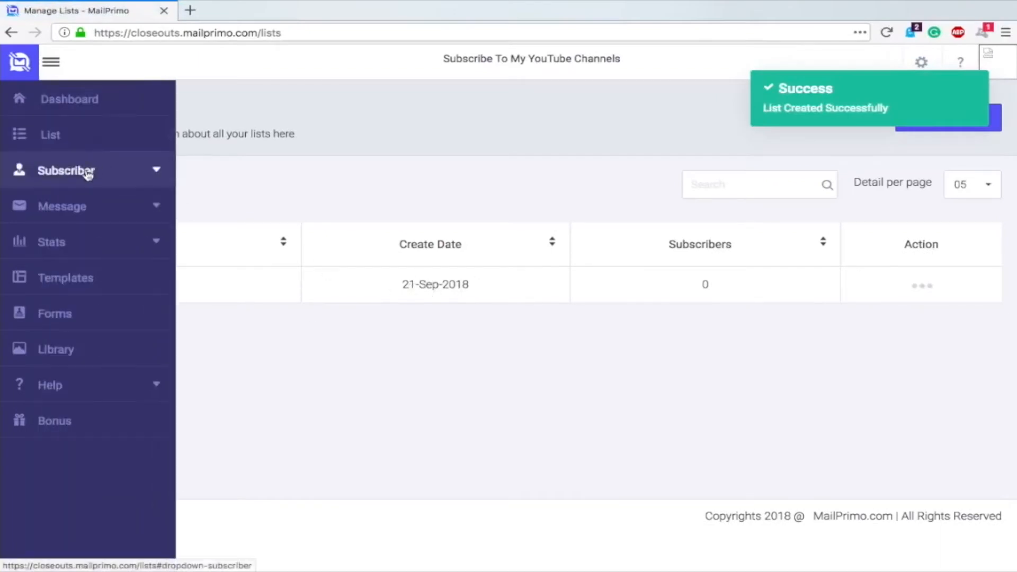
pyautogui.click(73, 103)
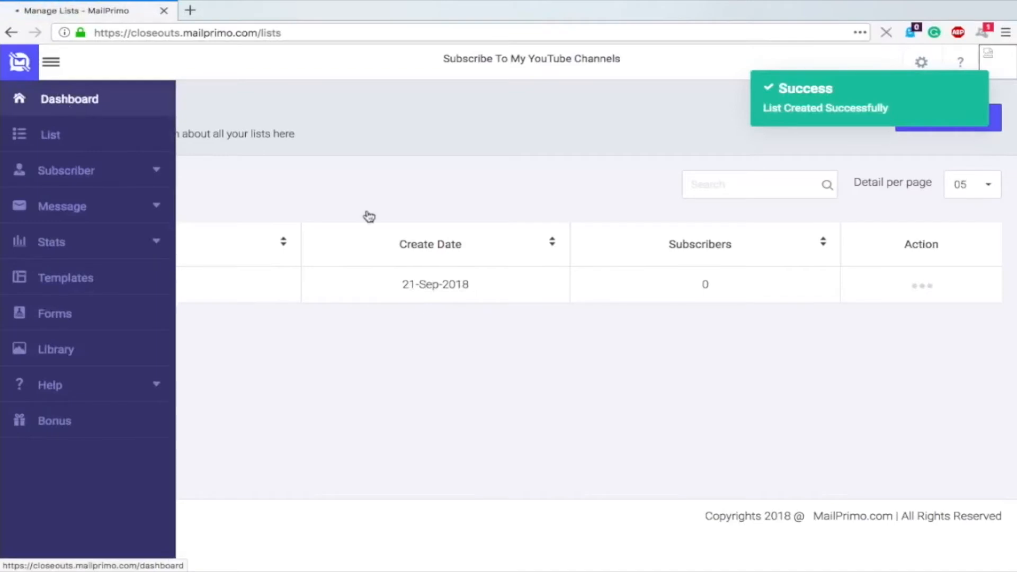
pyautogui.scroll(-1, 369, 215)
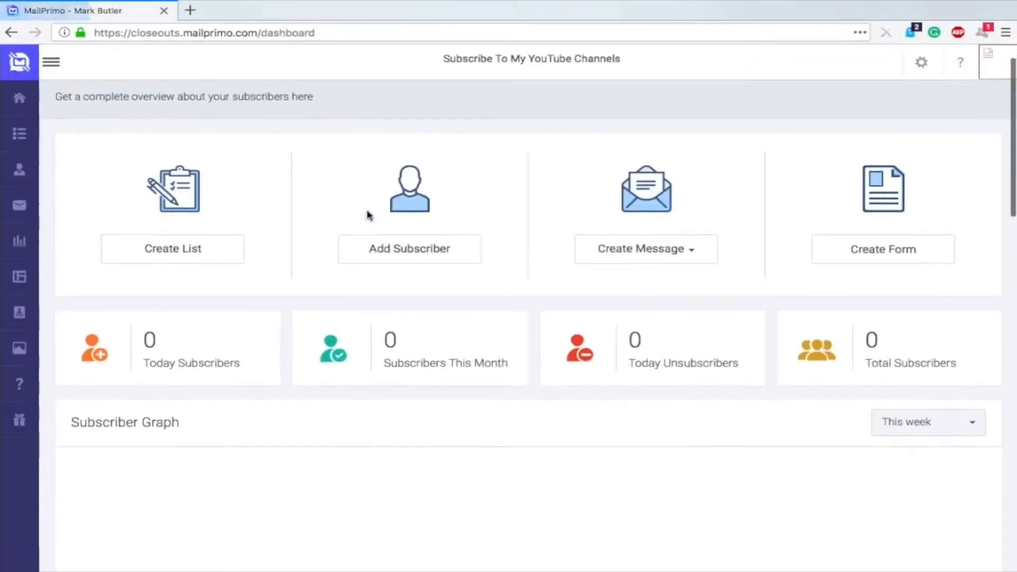
pyautogui.click(406, 235)
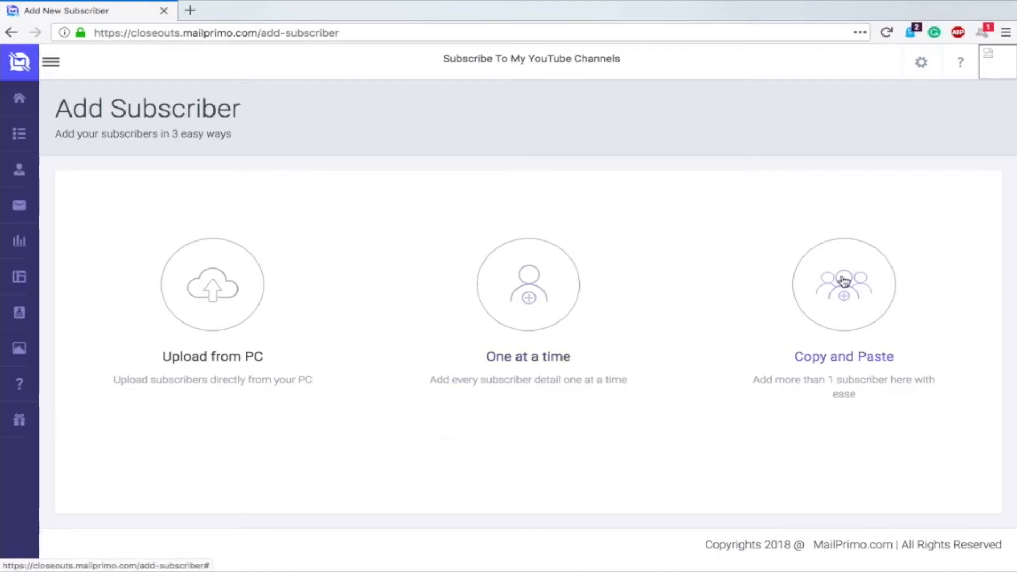
pyautogui.click(536, 305)
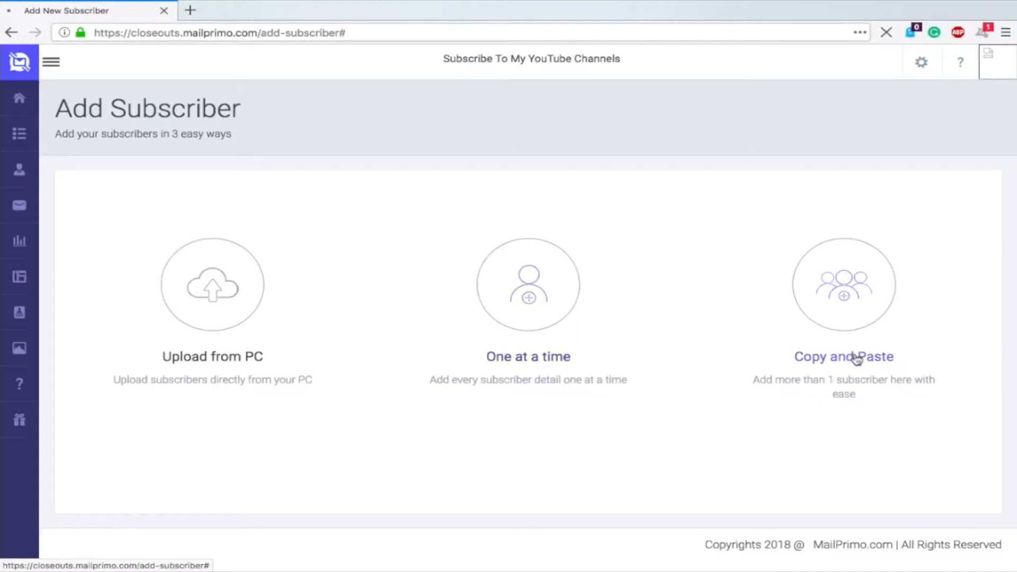
pyautogui.click(220, 363)
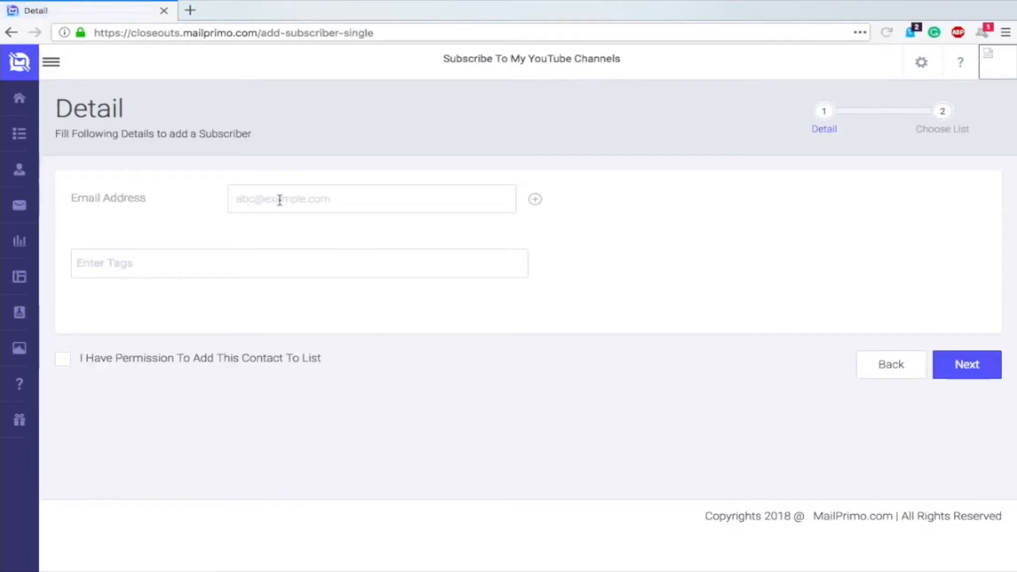
# Fill in the subscriber's email address and enter the tag "youtube deception"
pyautogui.click(280, 199)
pyautogui.write('test@test.com')
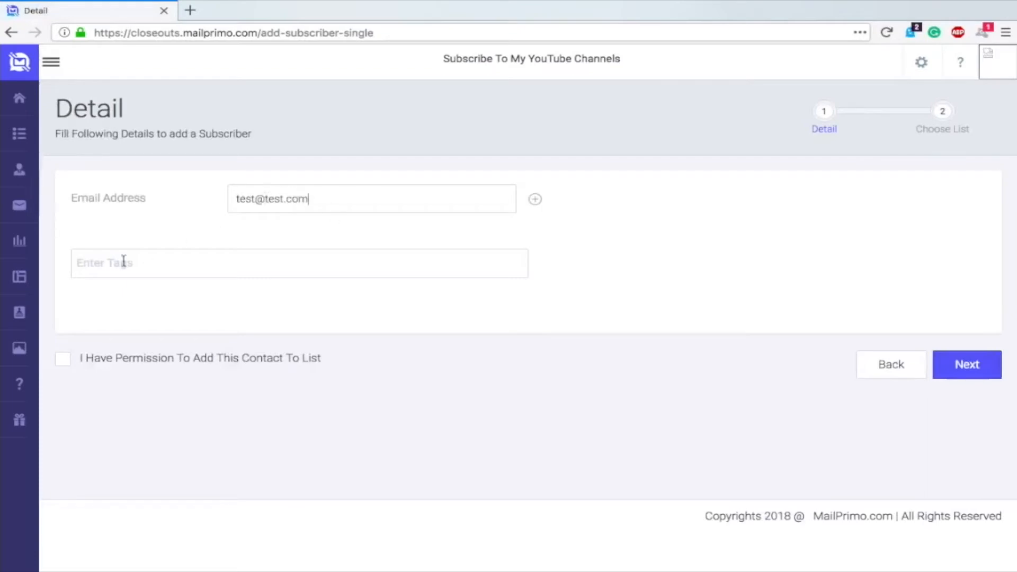
pyautogui.click(113, 263)
pyautogui.write('ebooks')
pyautogui.press('BackSpace')
pyautogui.press('BackSpace')
pyautogui.press('BackSpace')
pyautogui.press('BackSpace')
pyautogui.press('BackSpace')
pyautogui.write('youtube deception')
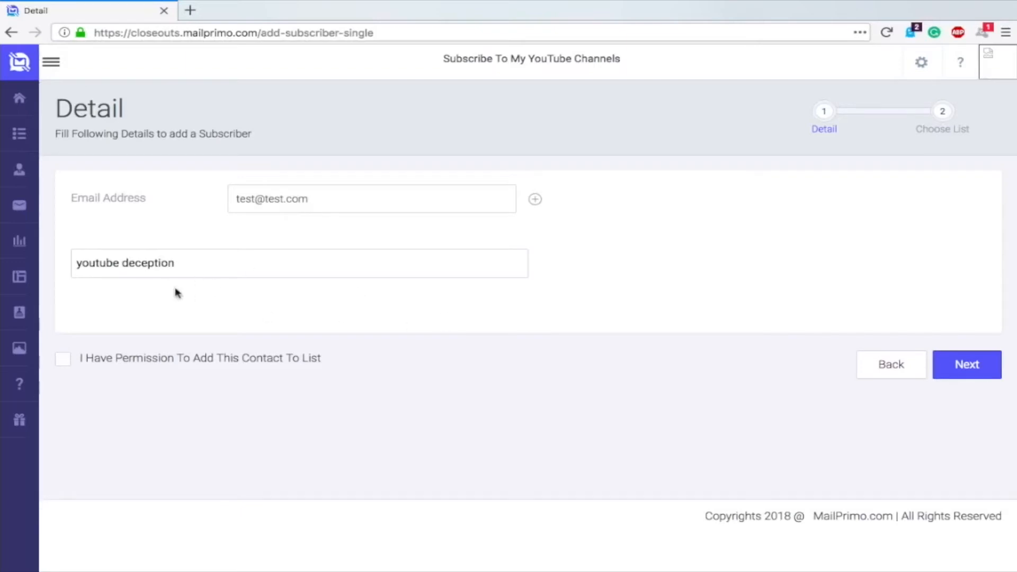
# Confirm permission to add this contact and add the subscriber to the "test" list
pyautogui.click(62, 360)
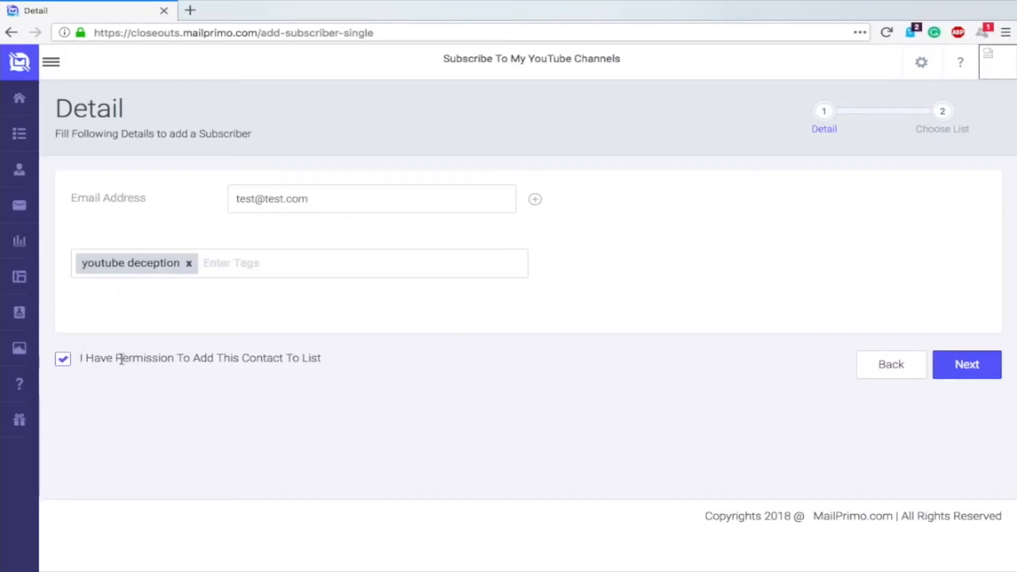
pyautogui.click(956, 368)
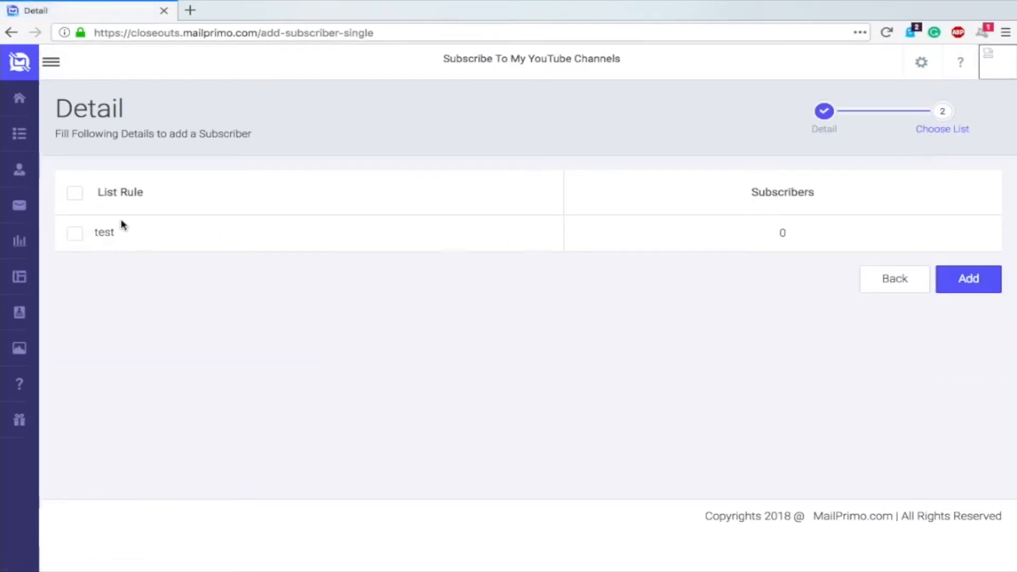
pyautogui.click(76, 234)
pyautogui.click(961, 281)
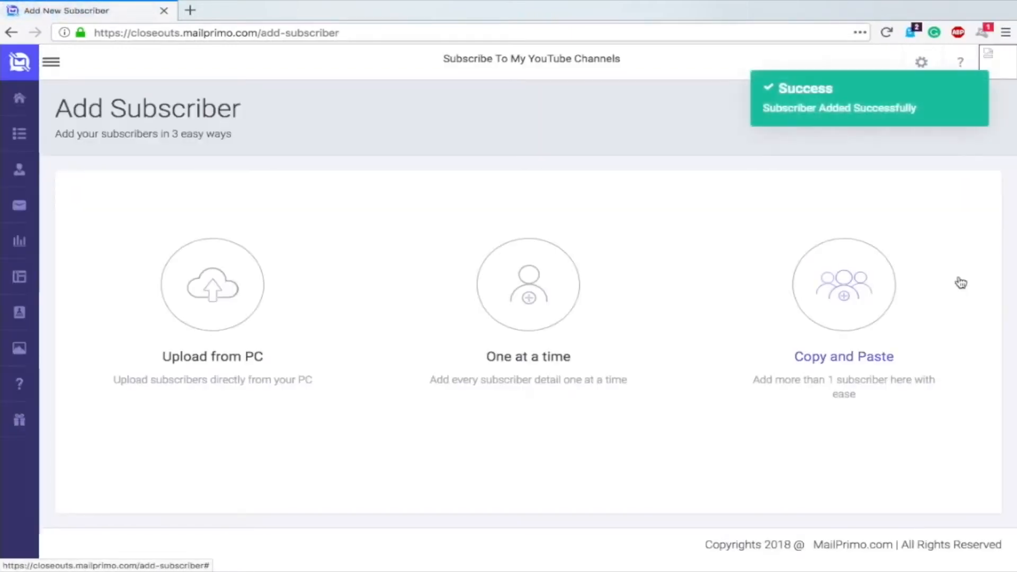
# Examine the PC file import page and the copy-and-paste form for adding subscribers, including the form's email entry note
pyautogui.click(205, 359)
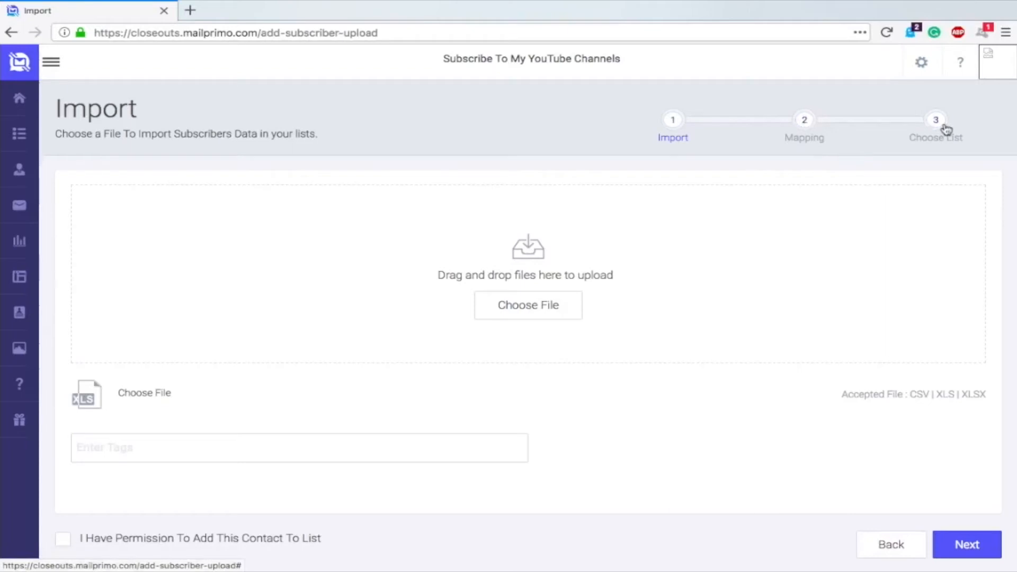
pyautogui.click(900, 545)
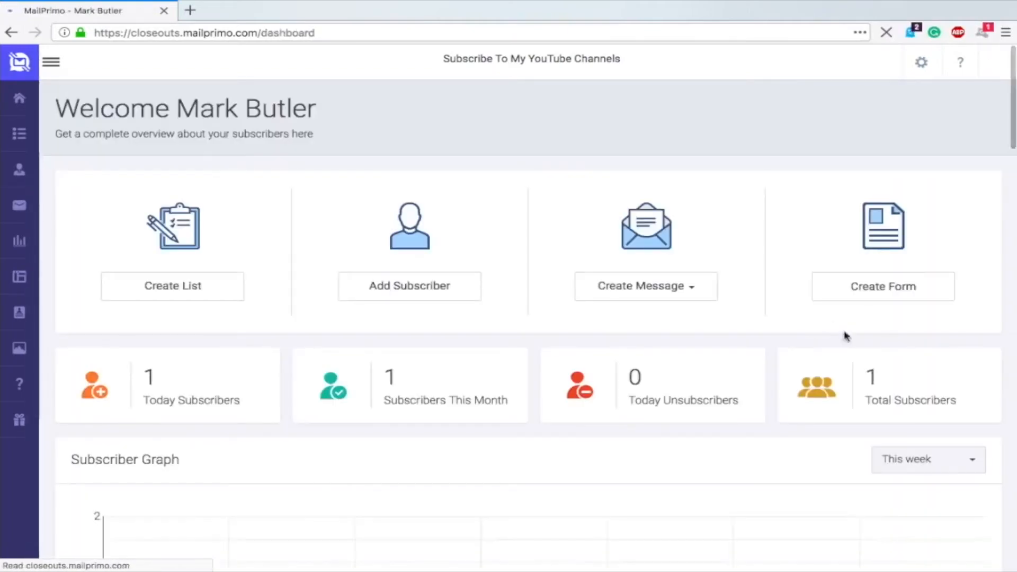
pyautogui.scroll(-1, 390, 296)
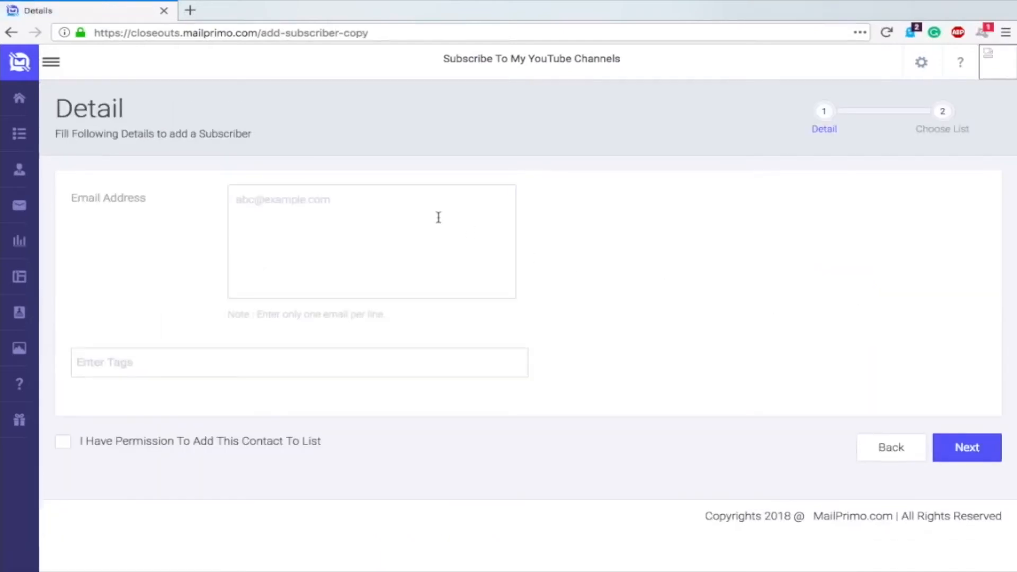
pyautogui.click(438, 217)
pyautogui.moveTo(255, 316); pyautogui.dragTo(414, 324)
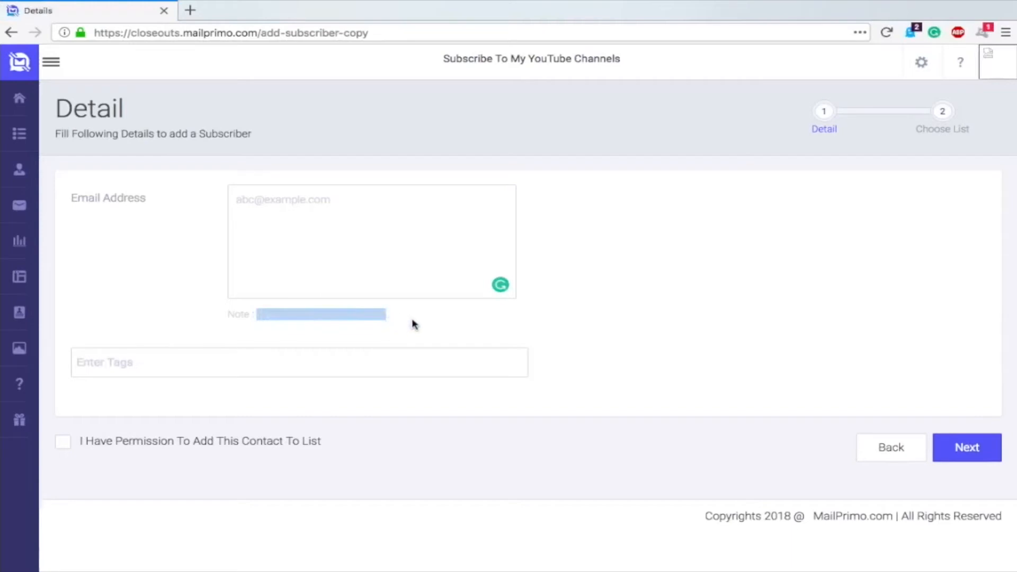
pyautogui.click(414, 325)
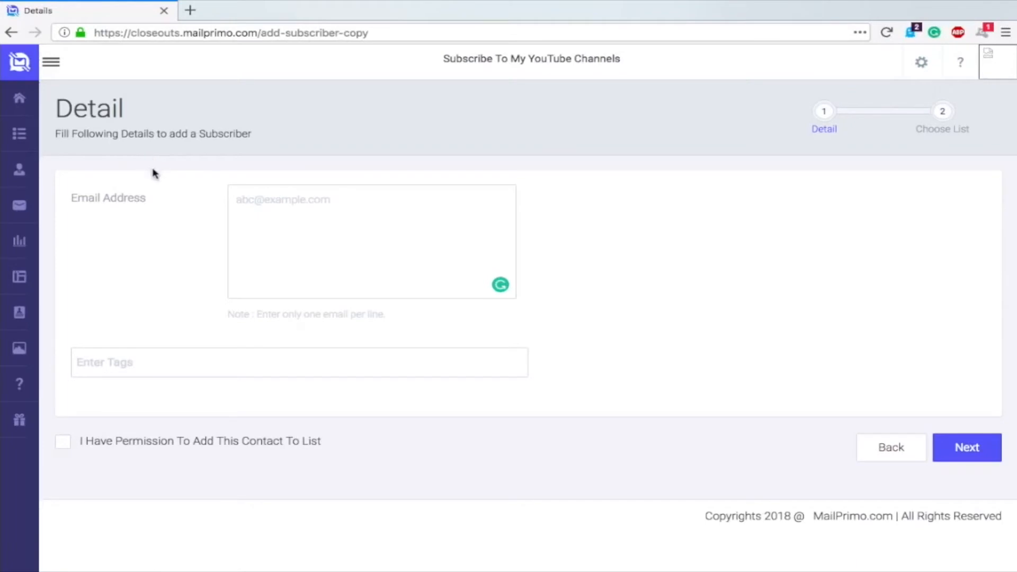
# Return to the dashboard and start a newsletter message with the Inline Editor
pyautogui.moveTo(33, 106)
pyautogui.click(86, 107)
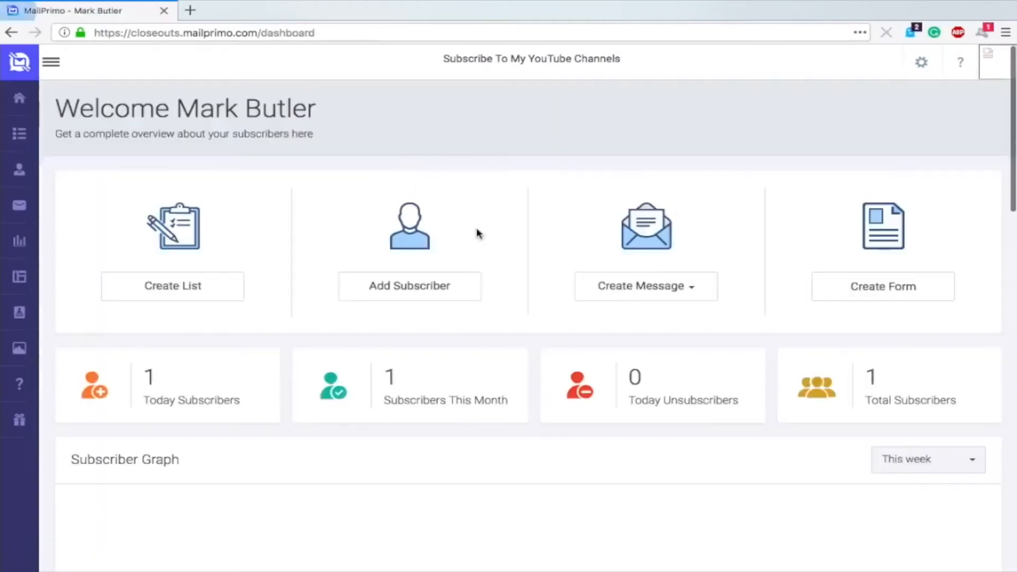
pyautogui.scroll(-2, 477, 230)
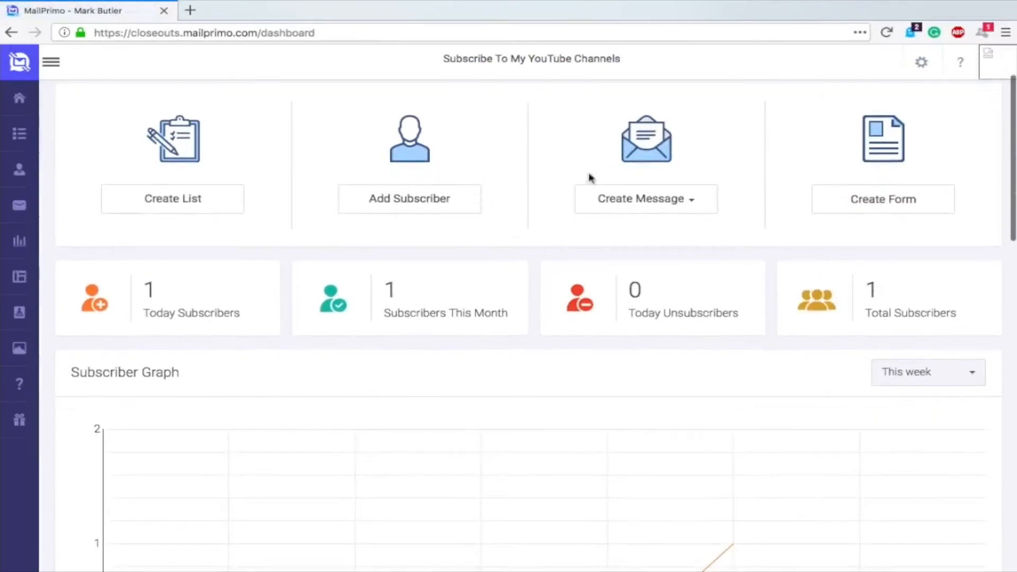
pyautogui.click(659, 206)
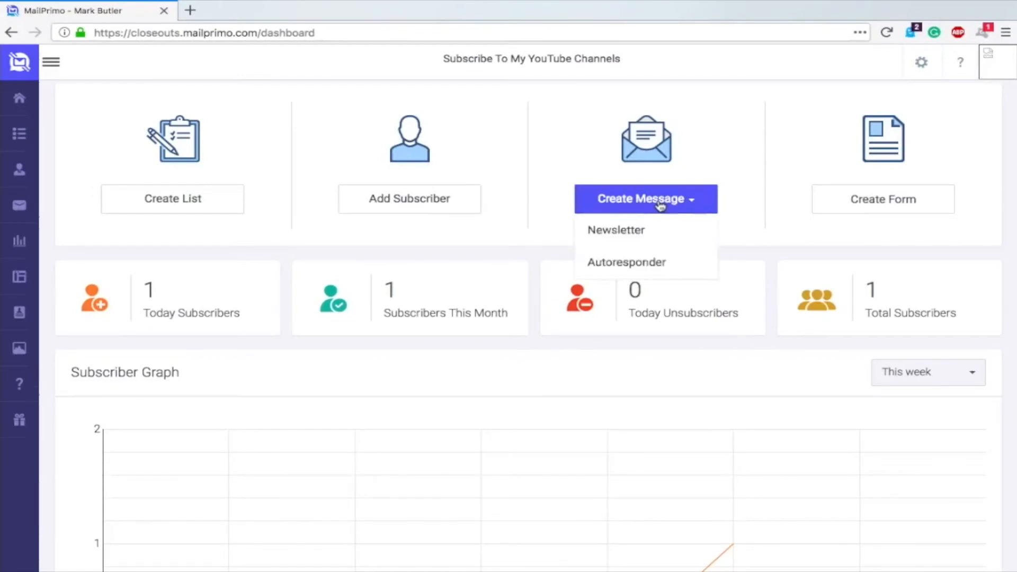
pyautogui.click(617, 233)
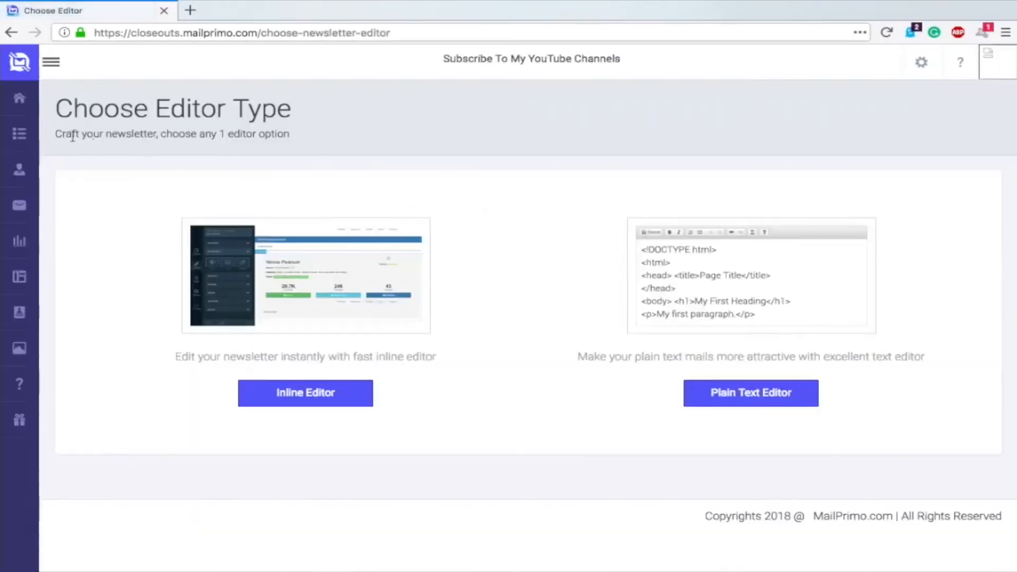
pyautogui.moveTo(21, 119)
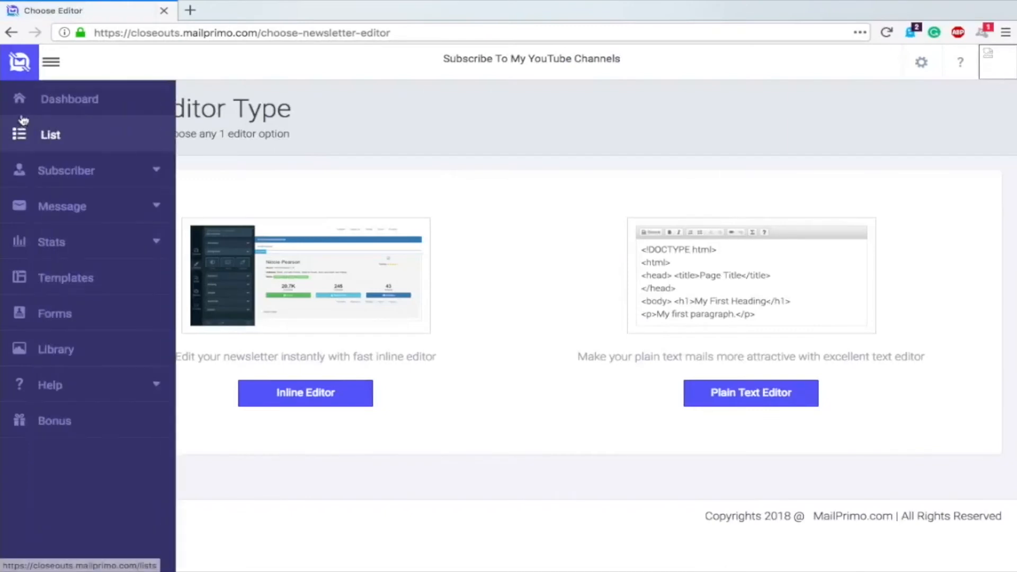
pyautogui.click(125, 209)
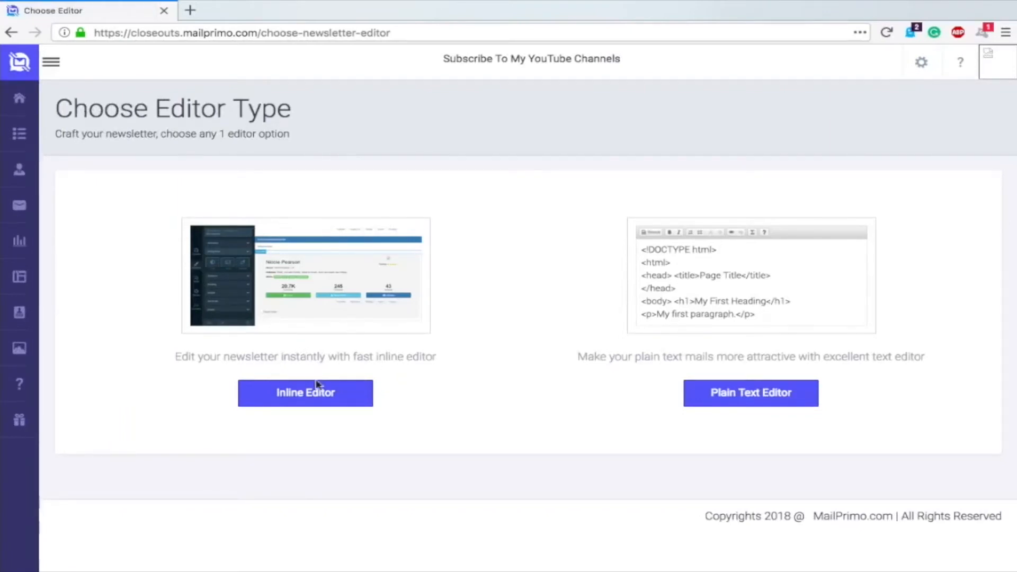
pyautogui.click(299, 389)
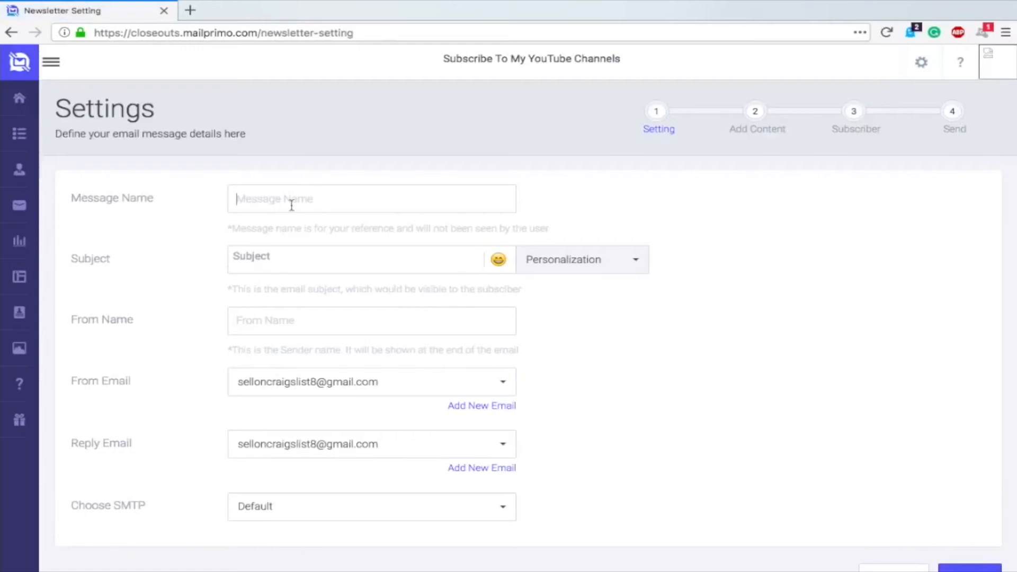
# Set the message name and subject to "test" and the from name to "yest", and continue to the newsletter template gallery
pyautogui.write('test')
pyautogui.click(271, 319)
pyautogui.write('yest')
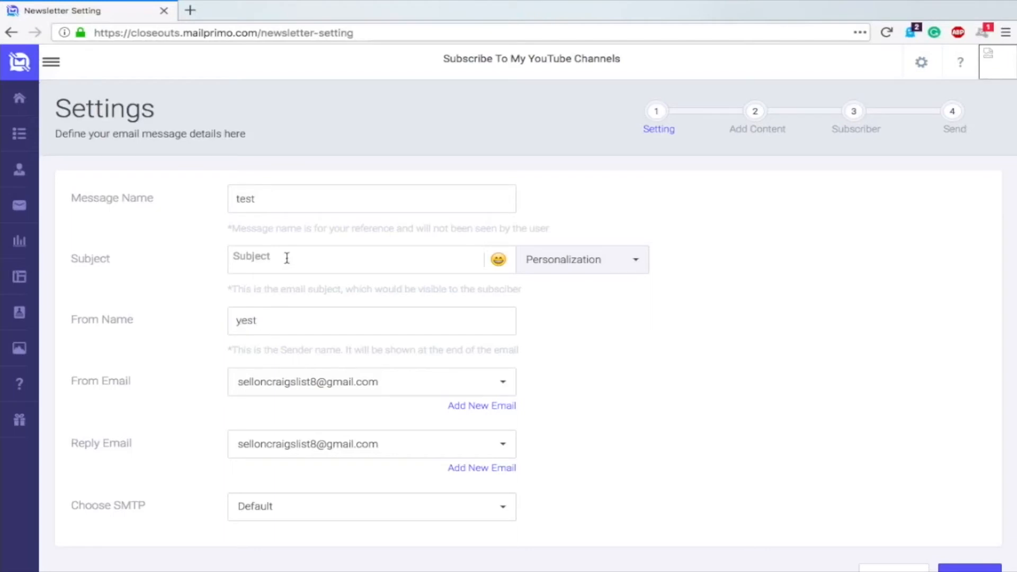
pyautogui.click(287, 258)
pyautogui.write('test')
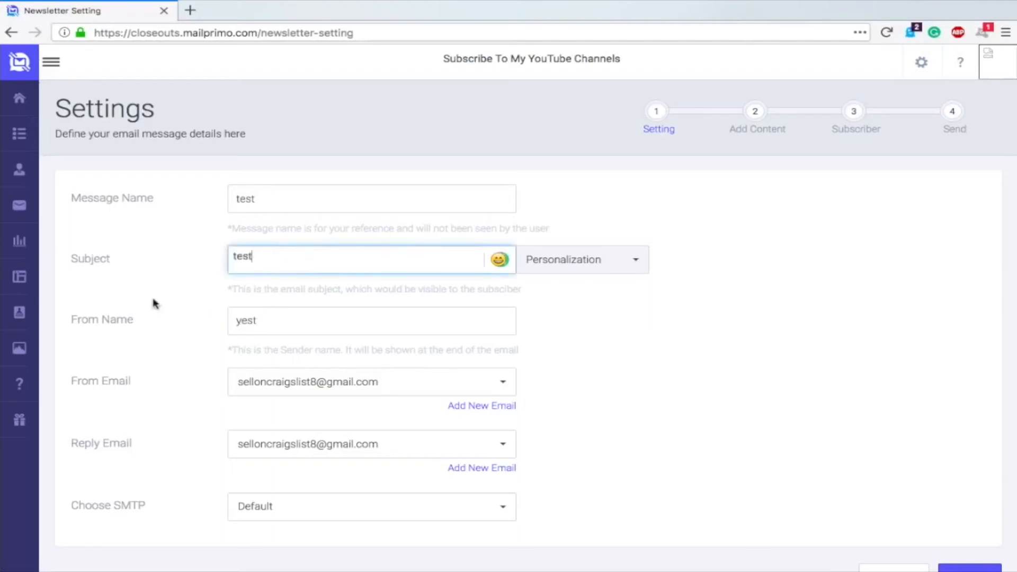
pyautogui.scroll(-2, 154, 300)
pyautogui.click(985, 507)
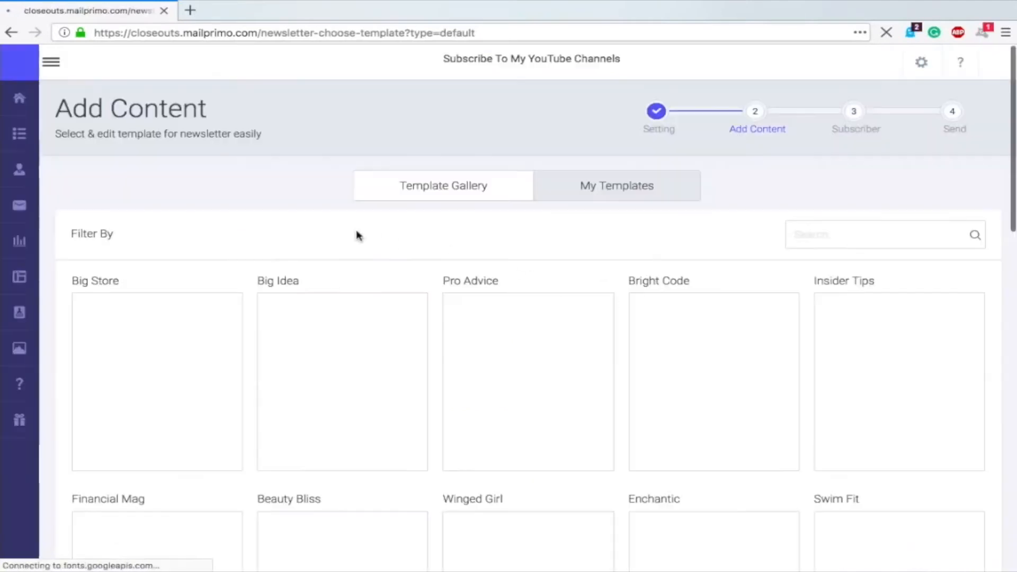
pyautogui.moveTo(172, 310)
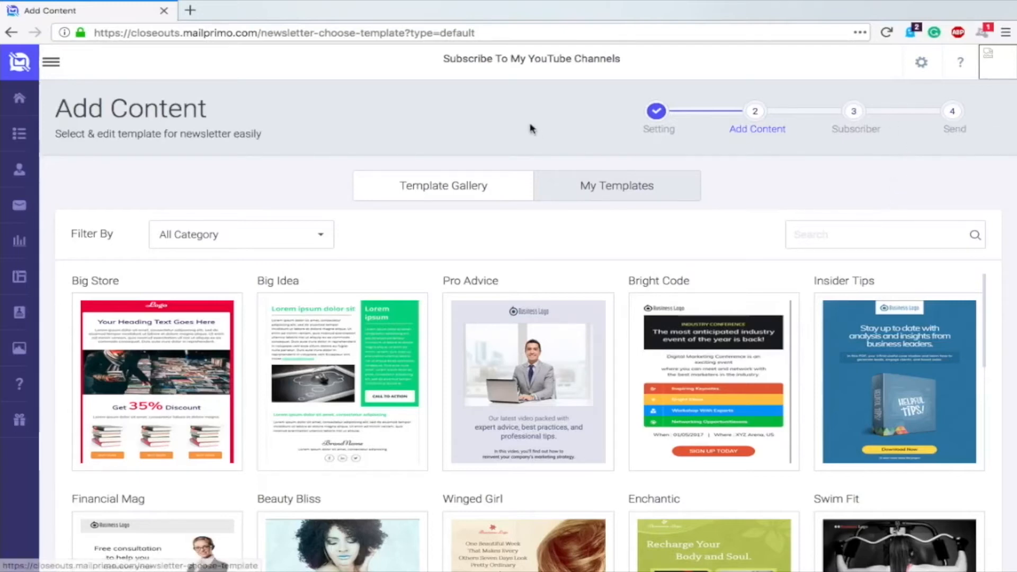
# Leave the template gallery for the newsletter list and create a new newsletter with the Plain Text Editor
pyautogui.moveTo(26, 137)
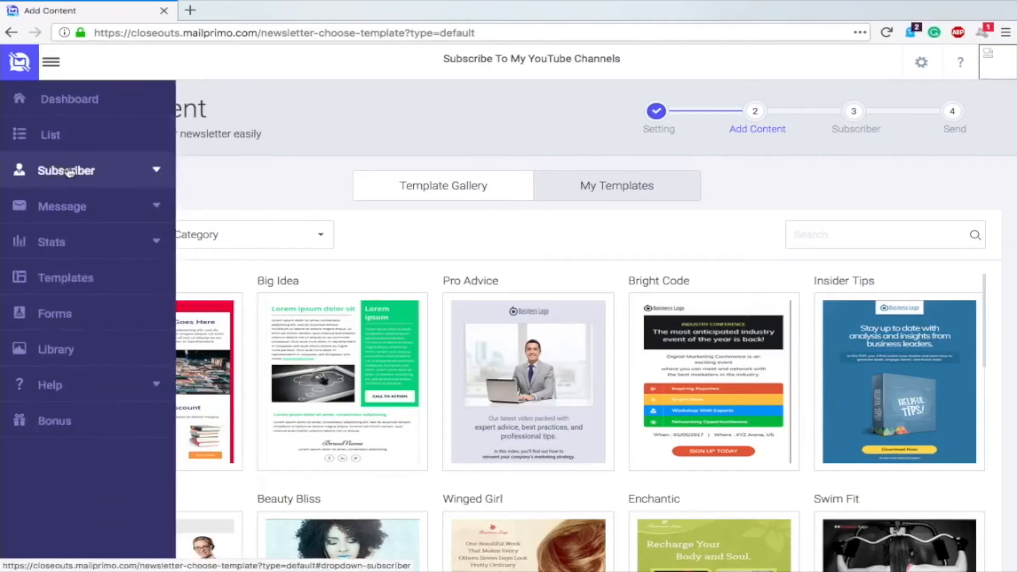
pyautogui.click(80, 208)
pyautogui.click(84, 240)
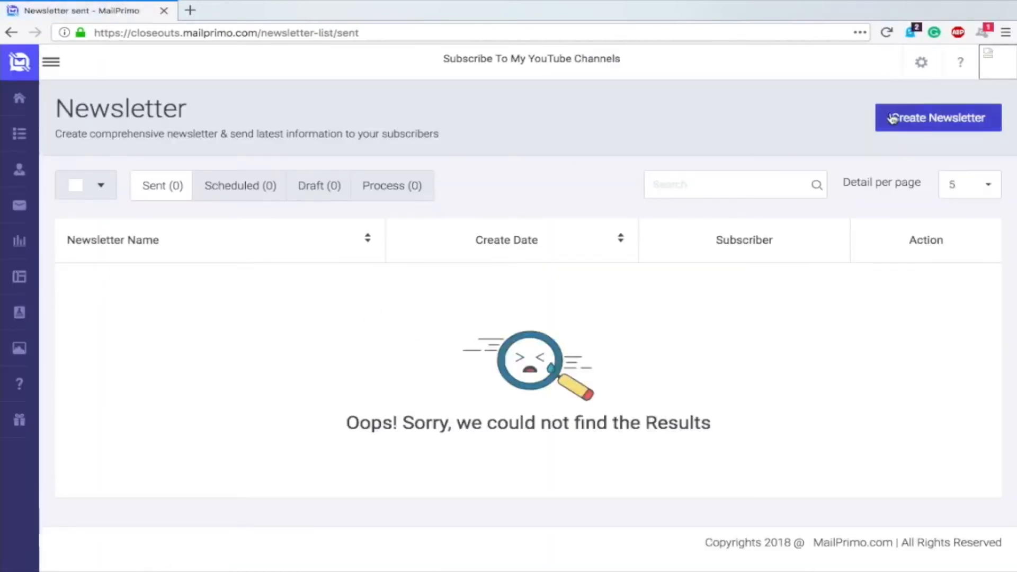
pyautogui.click(911, 120)
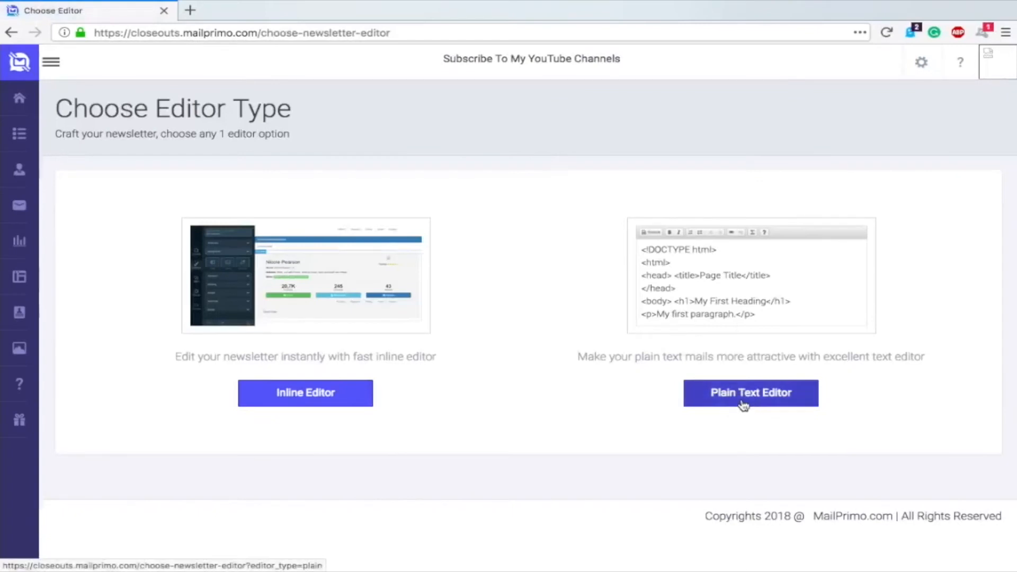
pyautogui.click(743, 404)
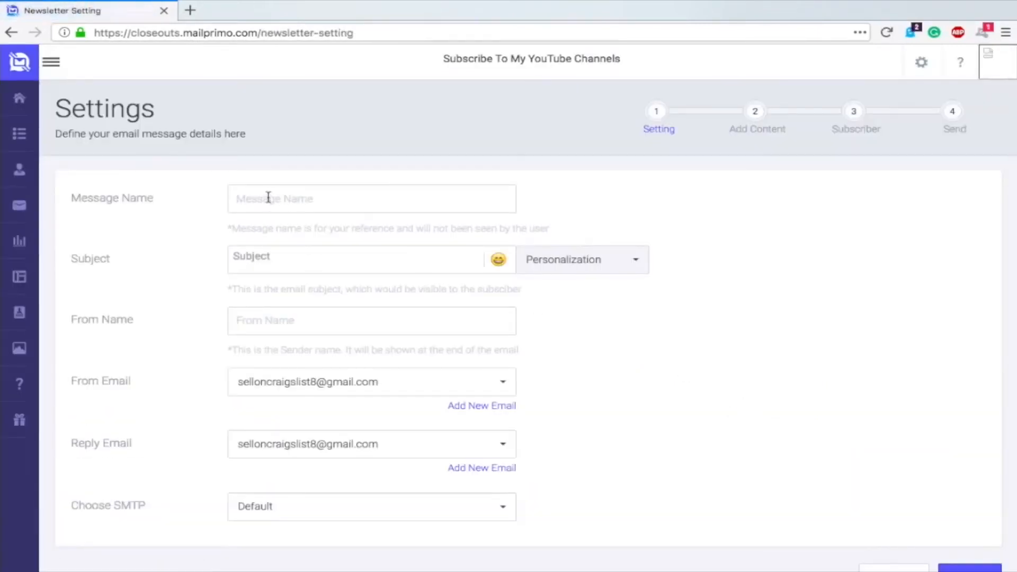
# Set the message name, subject and from name to "test" and continue to the content editor
pyautogui.click(268, 199)
pyautogui.write('test')
pyautogui.click(292, 259)
pyautogui.write('test')
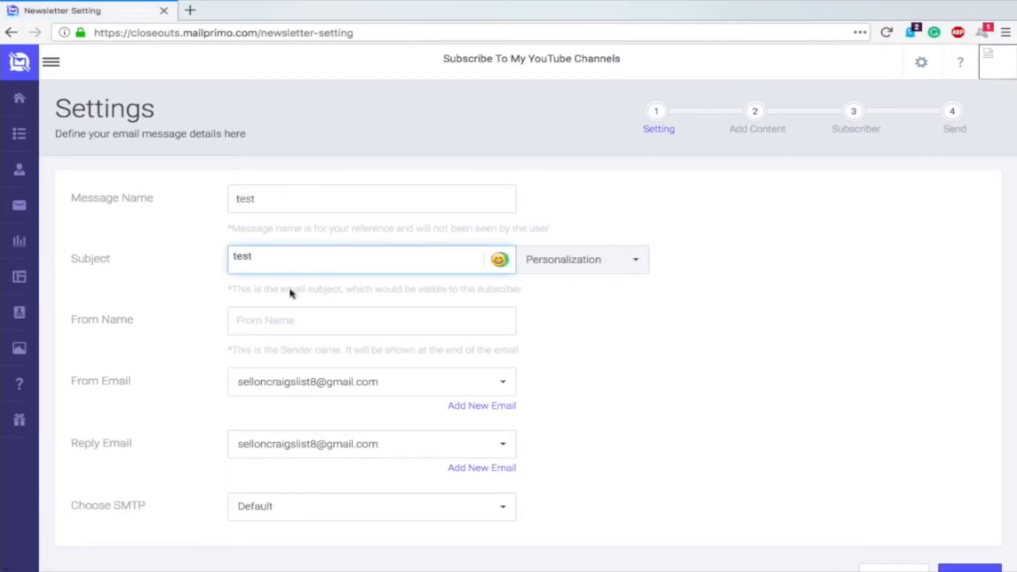
pyautogui.click(288, 323)
pyautogui.write('test')
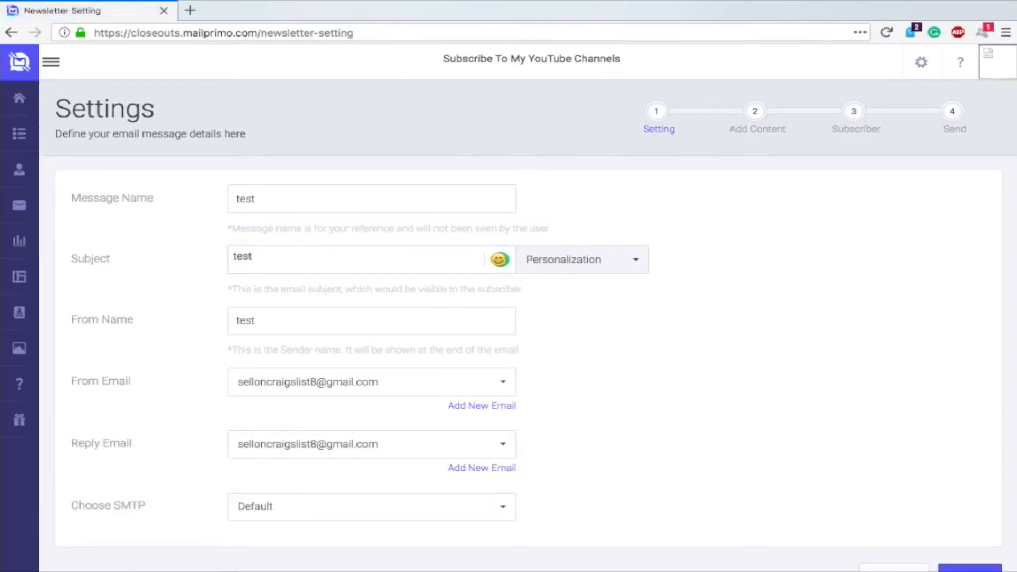
pyautogui.scroll(-2, 683, 413)
pyautogui.click(969, 511)
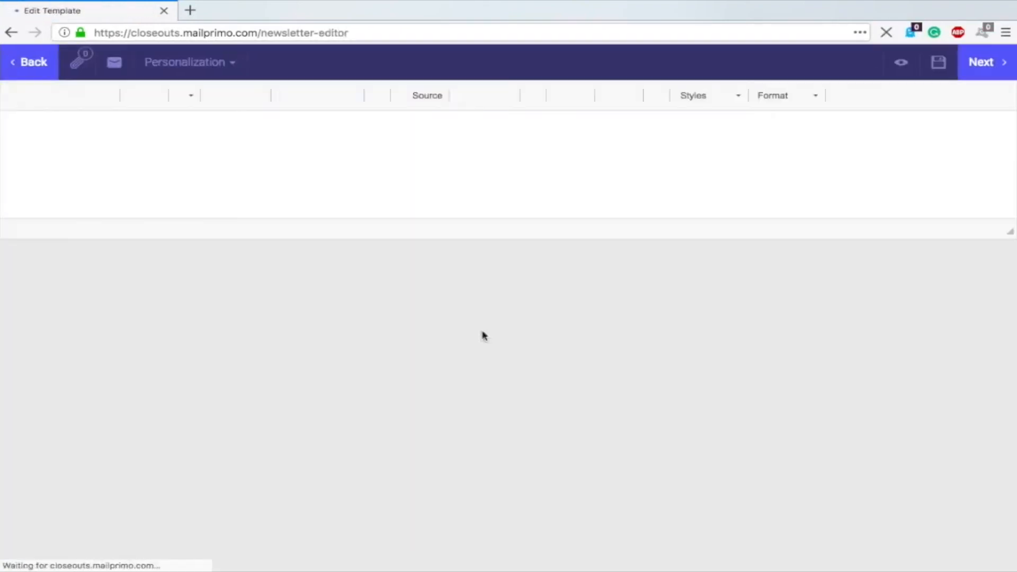
# Write "test message" as the newsletter body, correcting the spelling of the second word
pyautogui.click(222, 170)
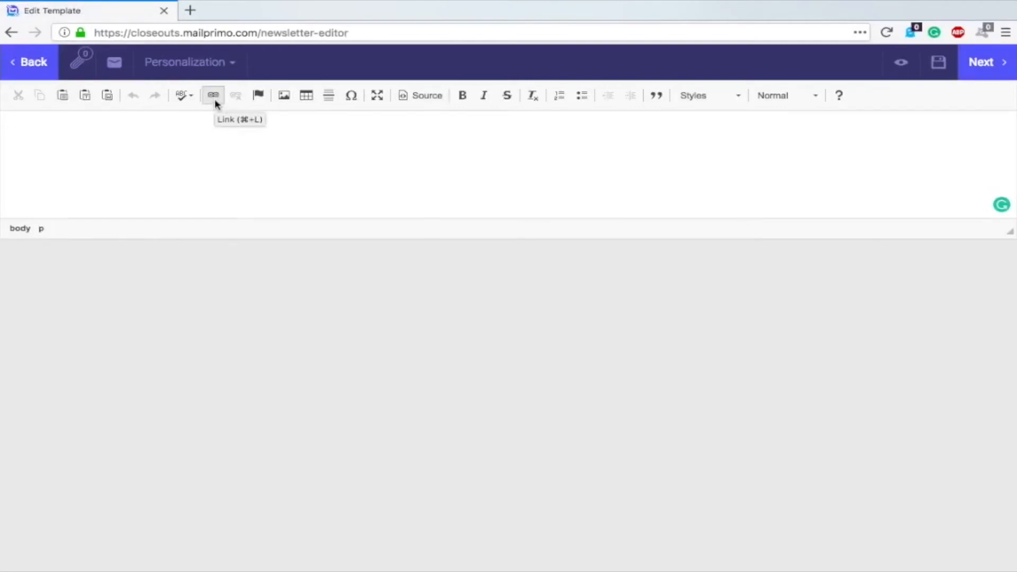
pyautogui.write('test')
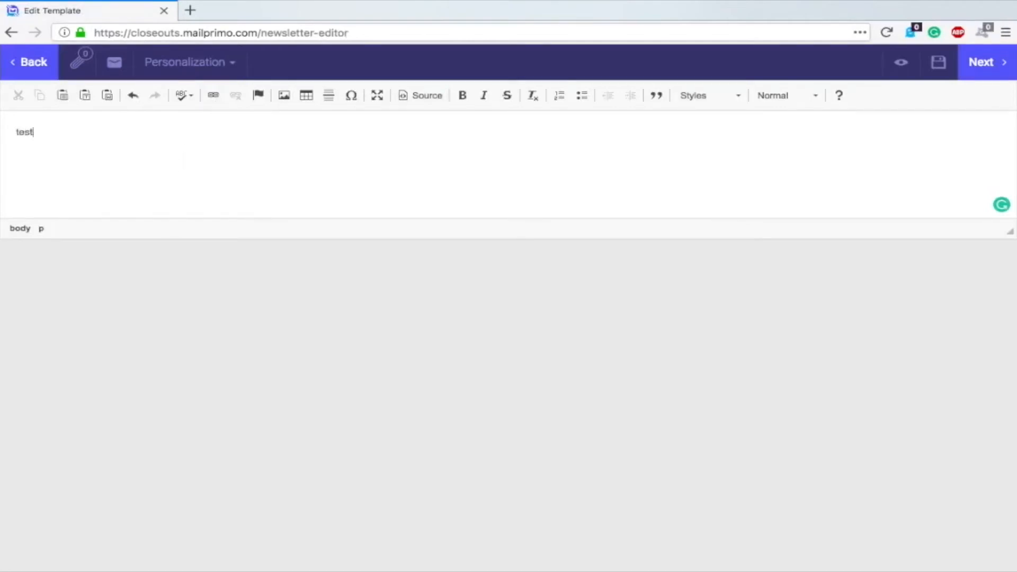
pyautogui.write(' messase')
pyautogui.doubleClick(49, 132)
pyautogui.click(71, 132)
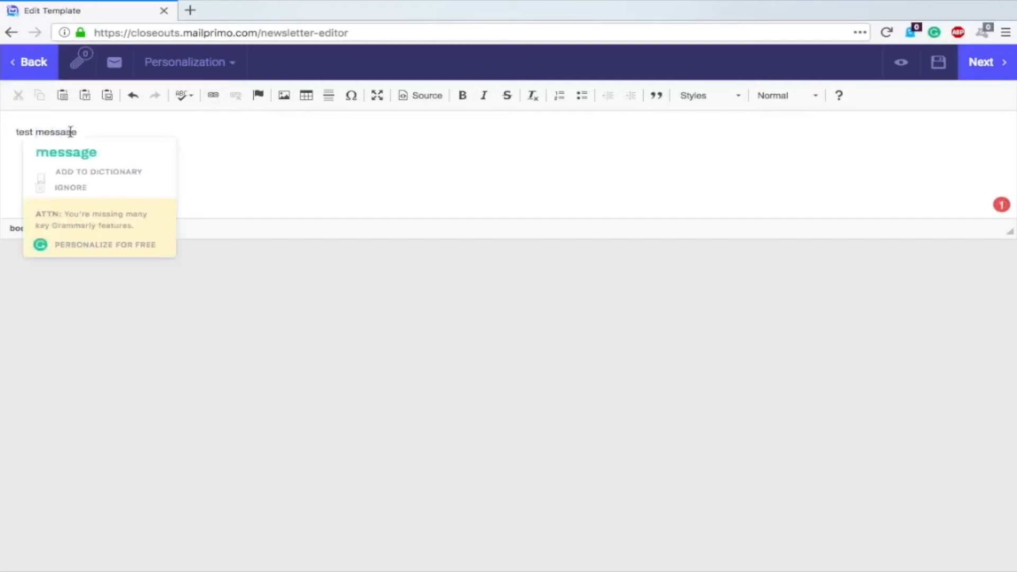
pyautogui.press('BackSpace')
pyautogui.write('g')
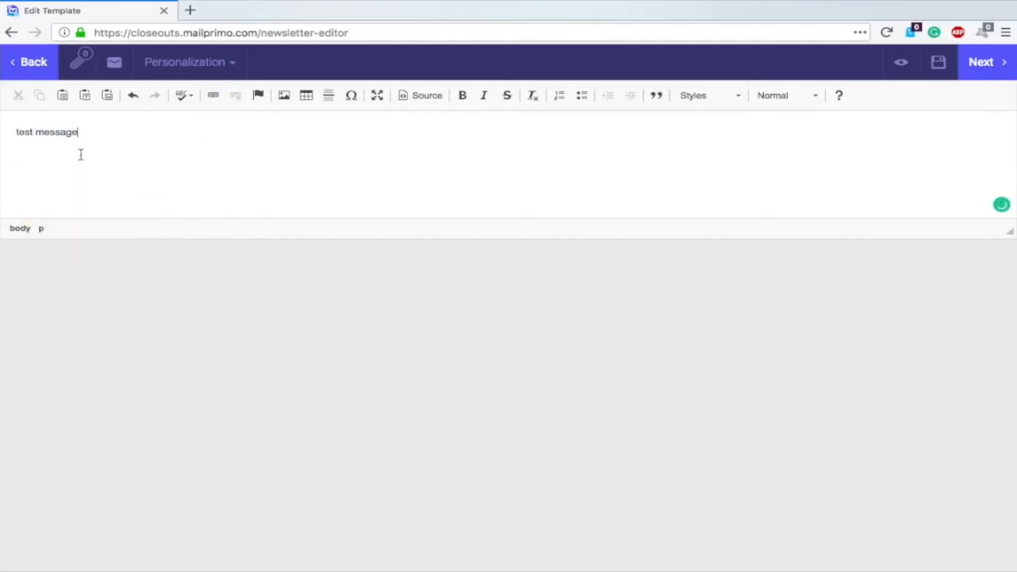
# Start a URL link on the word "message" in the body and set its target to New Window (_blank)
pyautogui.doubleClick(63, 133)
pyautogui.click(218, 99)
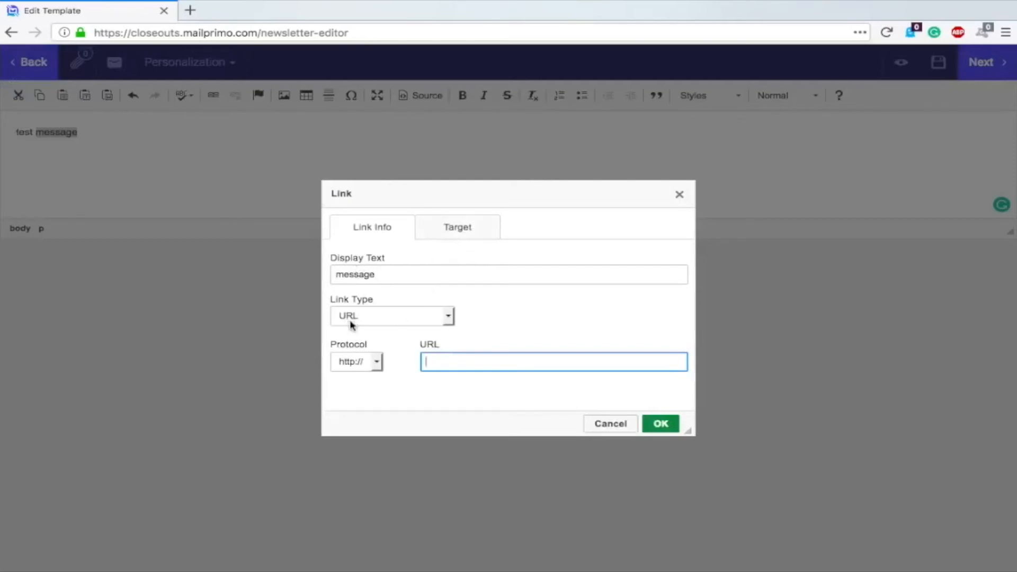
pyautogui.click(377, 362)
pyautogui.click(558, 316)
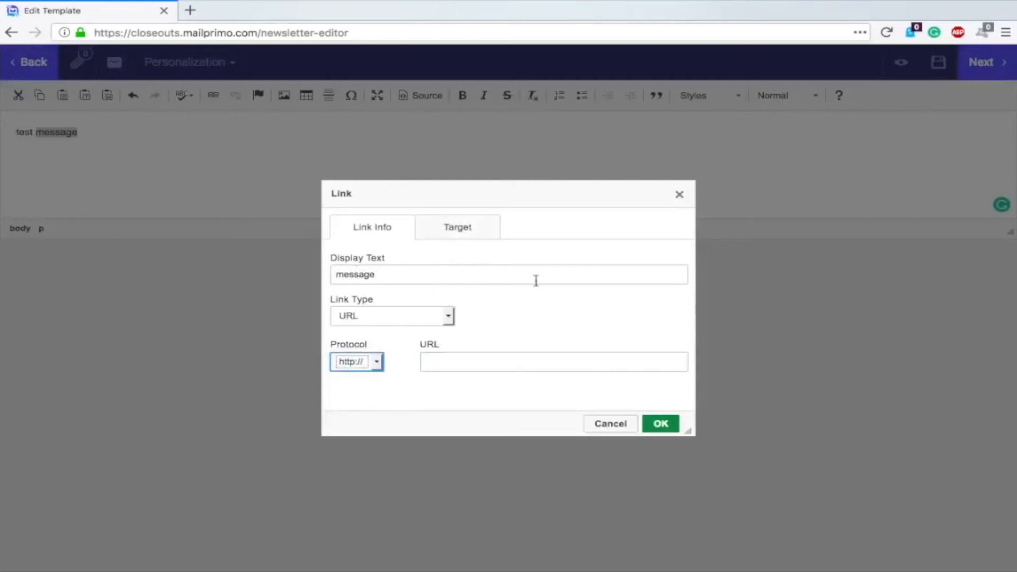
pyautogui.click(454, 227)
pyautogui.click(371, 280)
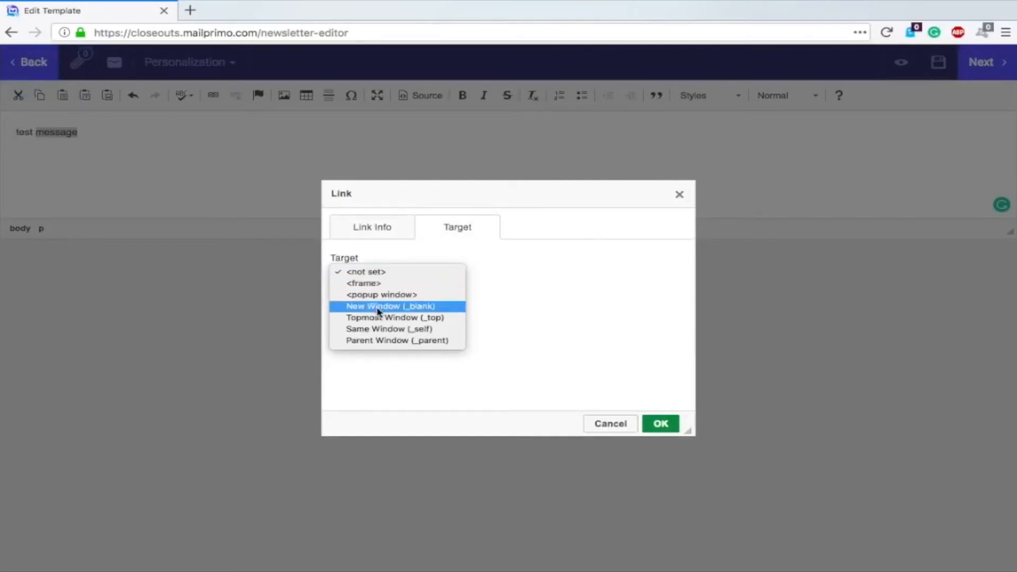
pyautogui.click(378, 306)
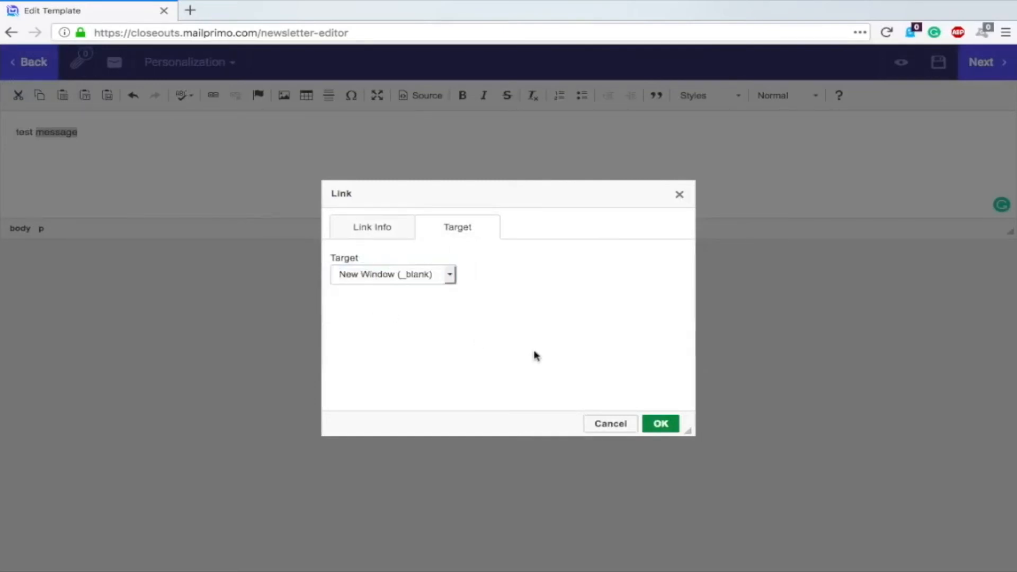
pyautogui.click(656, 426)
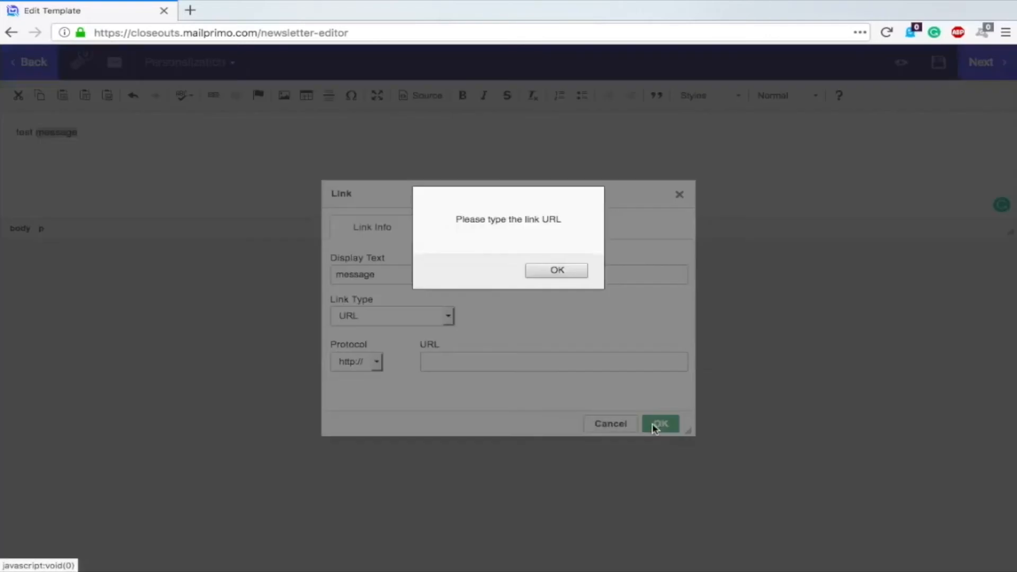
pyautogui.click(547, 273)
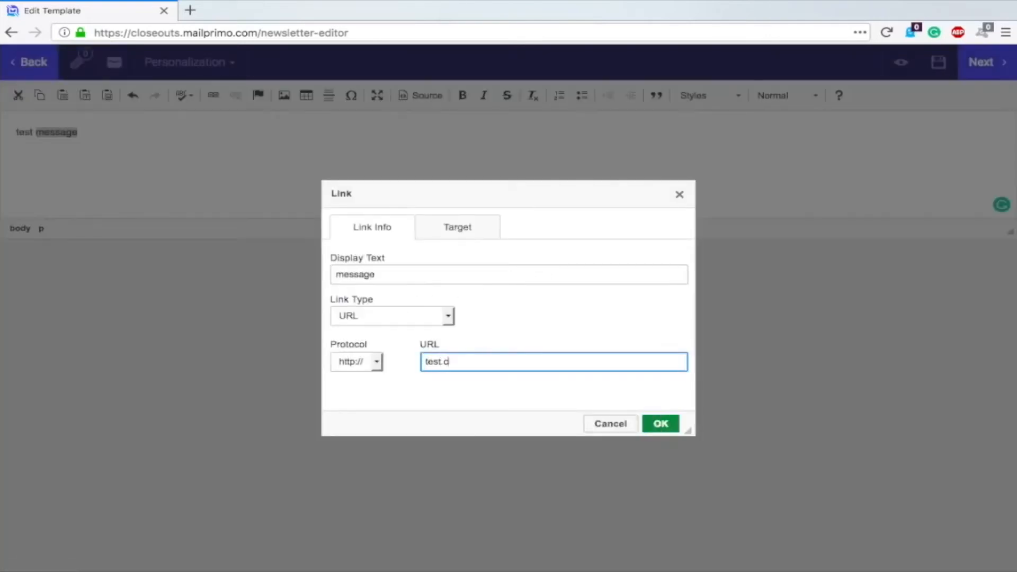
pyautogui.click(668, 424)
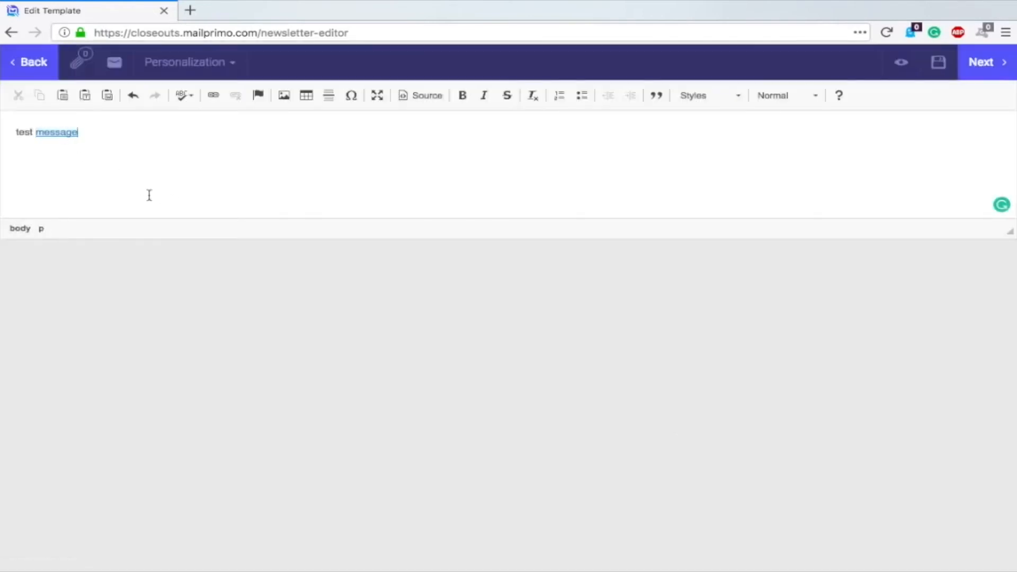
pyautogui.click(991, 60)
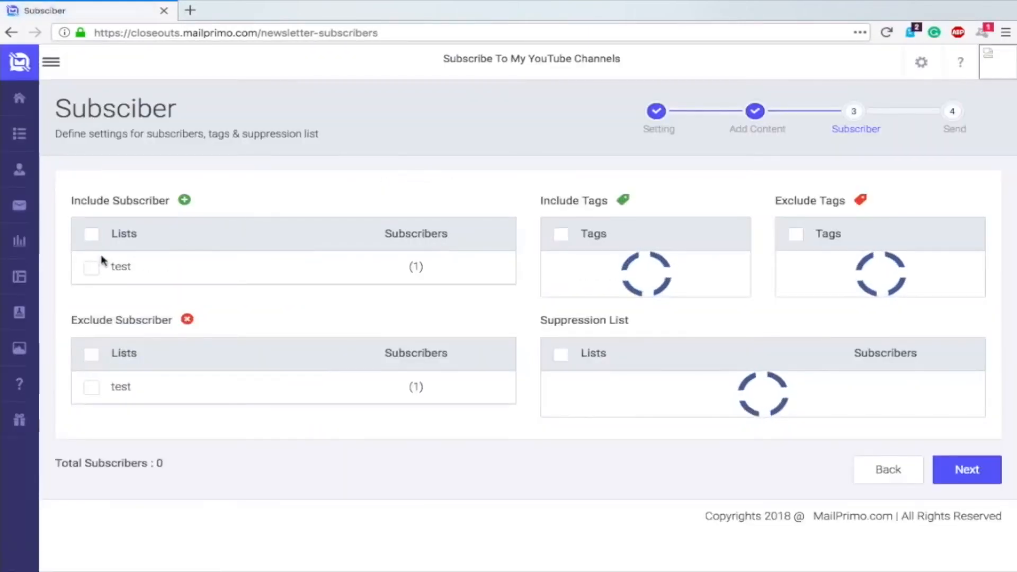
# Include the "test" subscriber list and the "youtube deception" tag in the newsletter's recipients
pyautogui.click(96, 270)
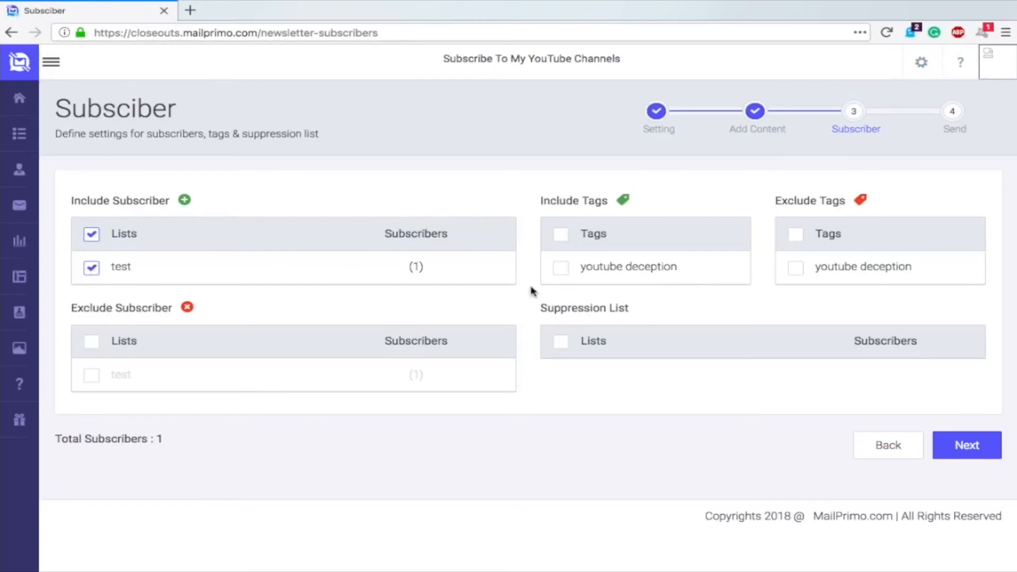
pyautogui.click(559, 268)
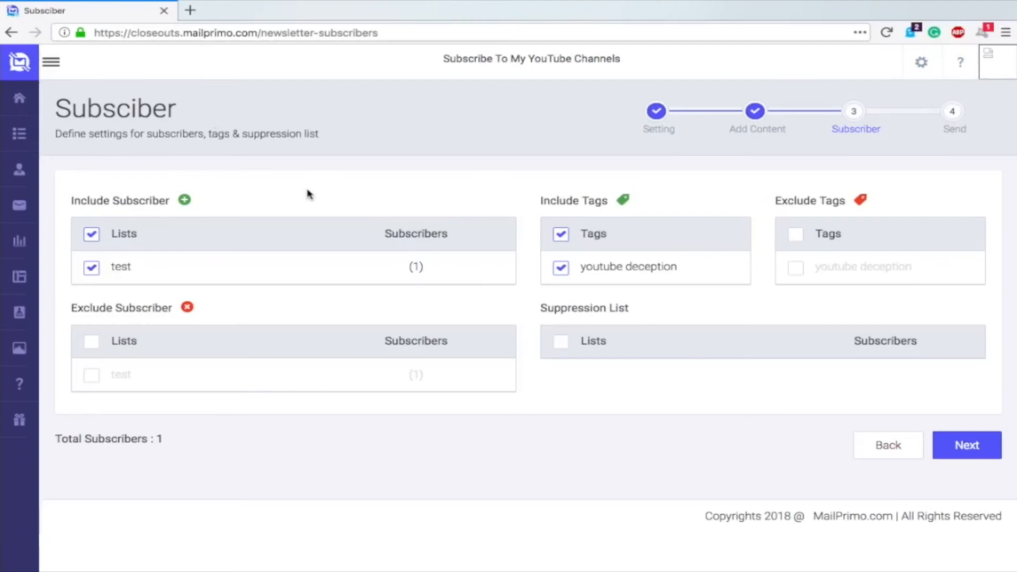
# Create a new autoresponder message using the Plain Text Editor
pyautogui.moveTo(16, 141)
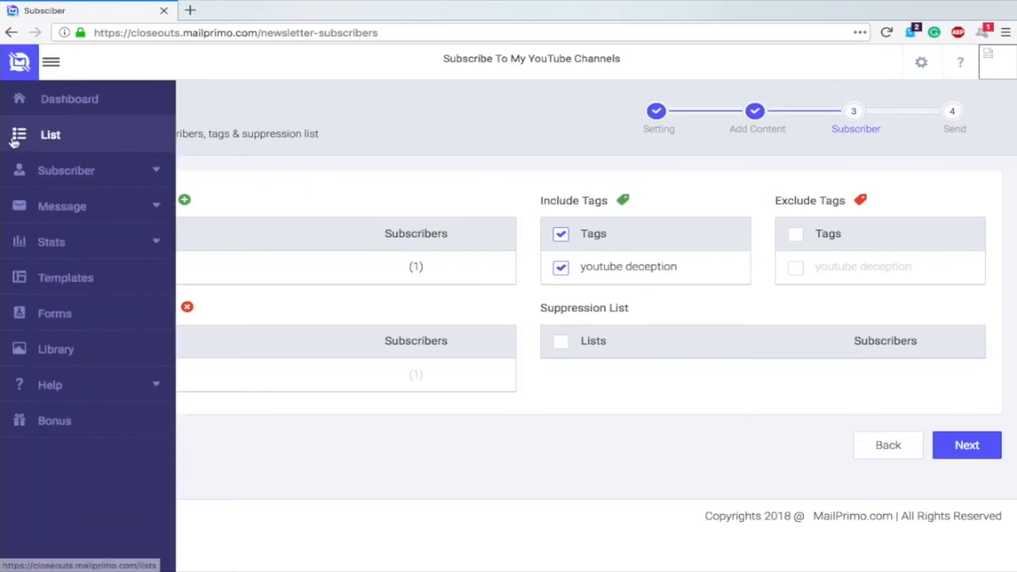
pyautogui.click(83, 207)
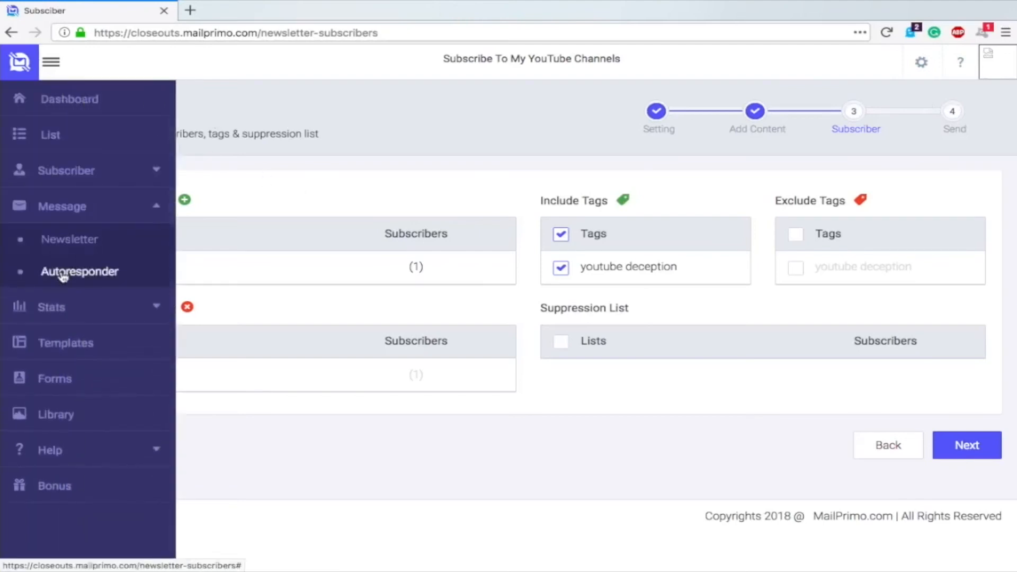
pyautogui.click(62, 274)
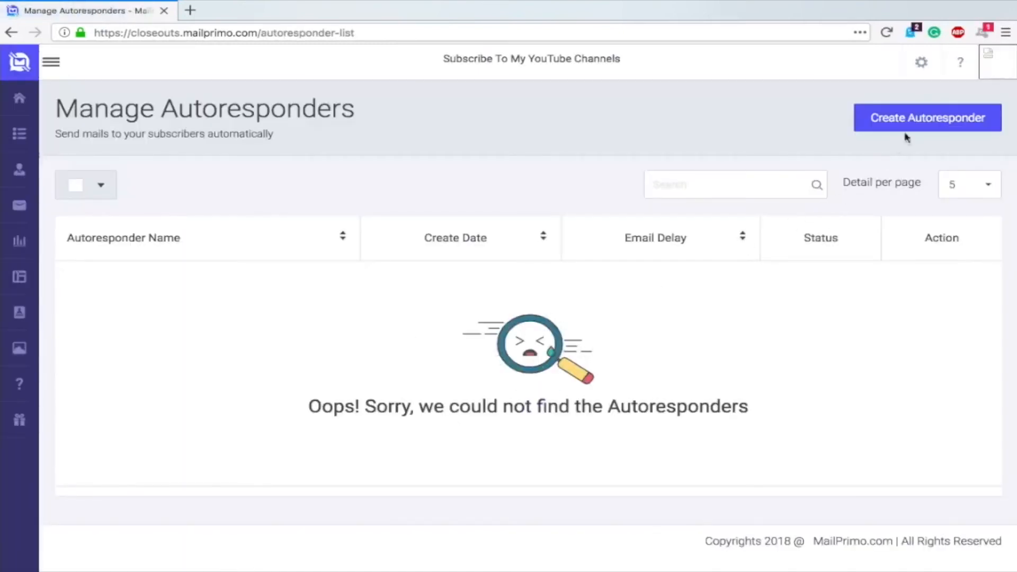
pyautogui.click(911, 130)
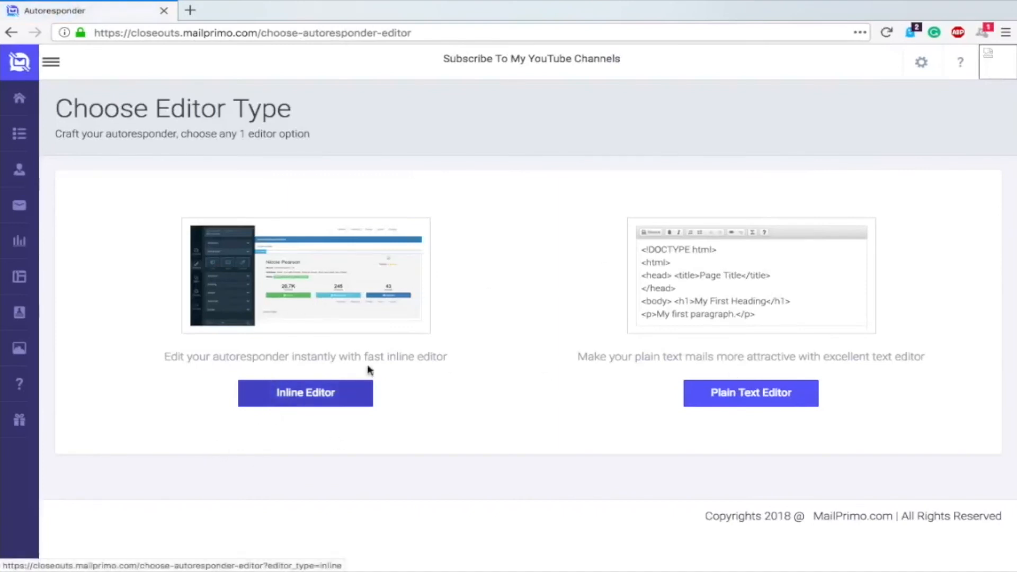
pyautogui.click(747, 401)
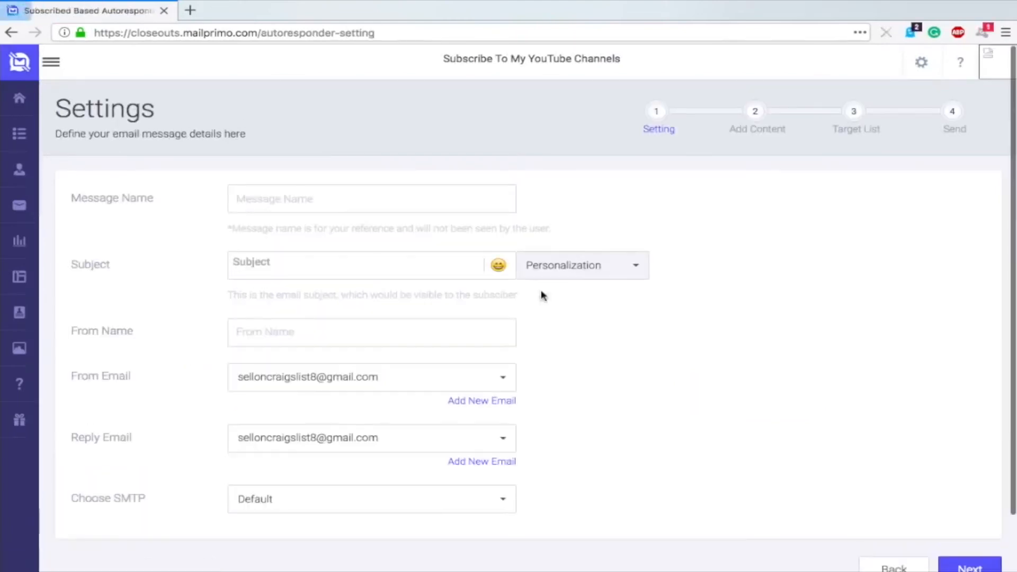
# Set the autoresponder's message name, subject and from name to "test" and continue to its content editor
pyautogui.click(306, 197)
pyautogui.write('test')
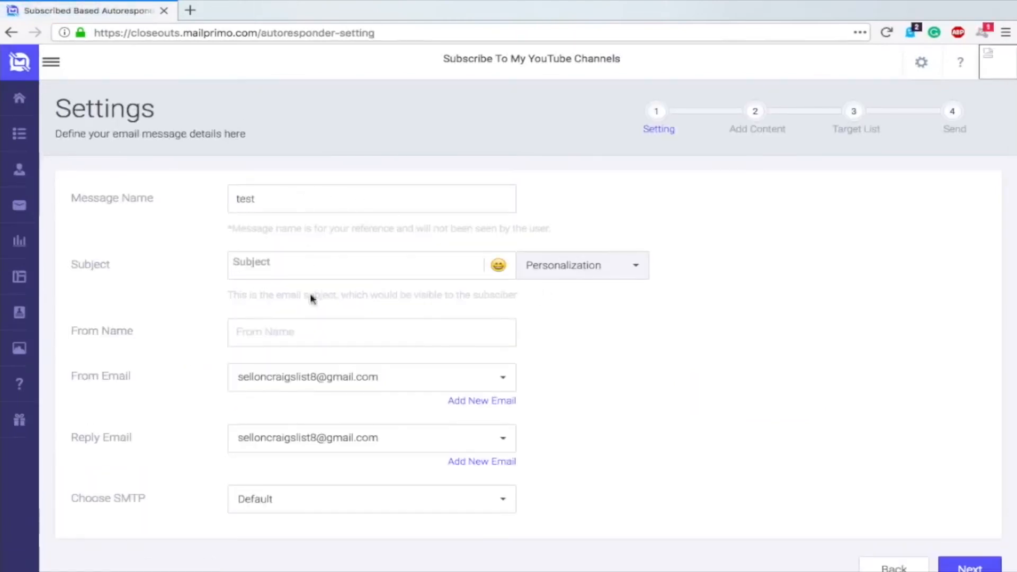
pyautogui.click(274, 261)
pyautogui.write('tesg')
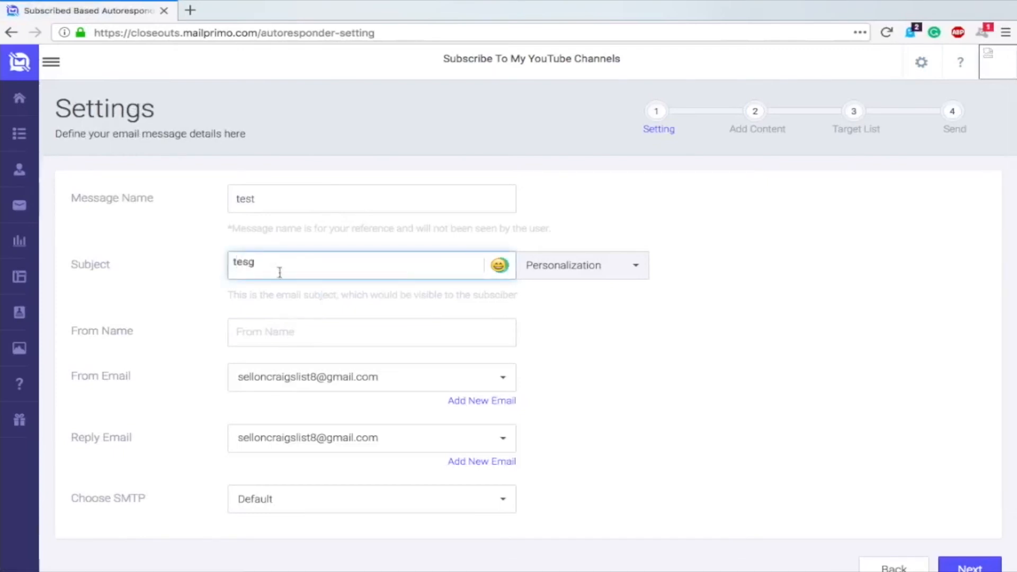
pyautogui.click(279, 338)
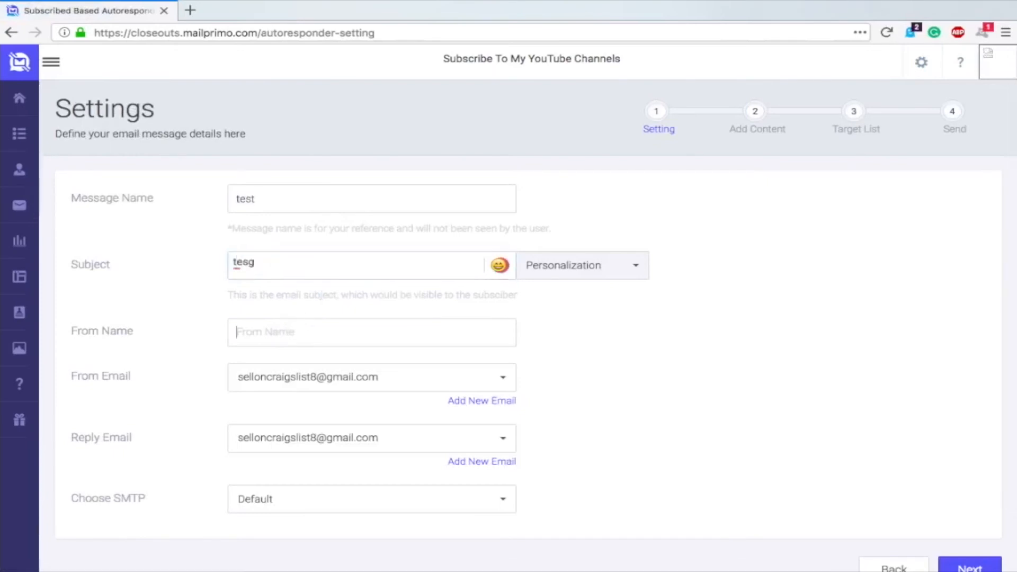
pyautogui.write('test')
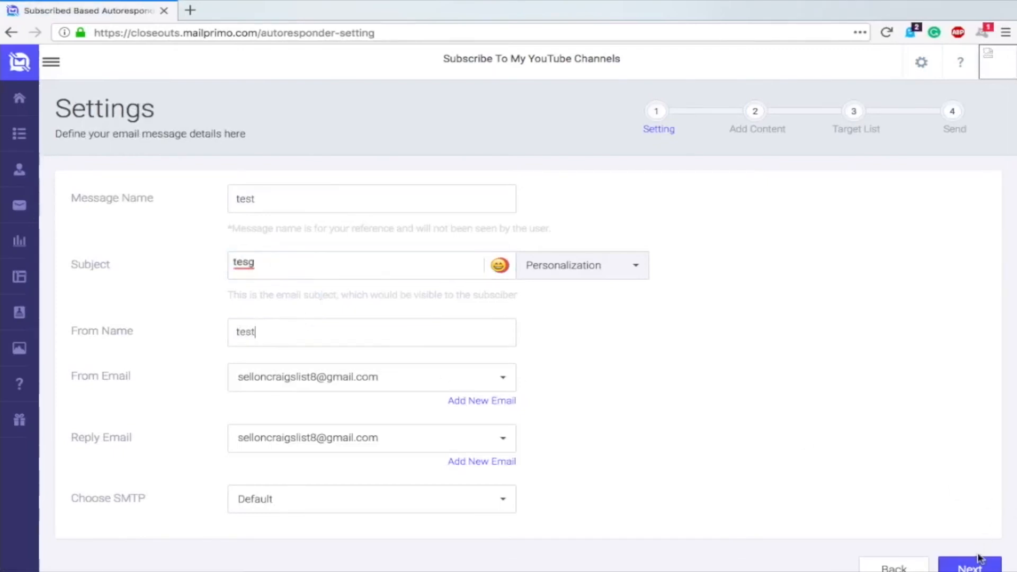
pyautogui.click(979, 562)
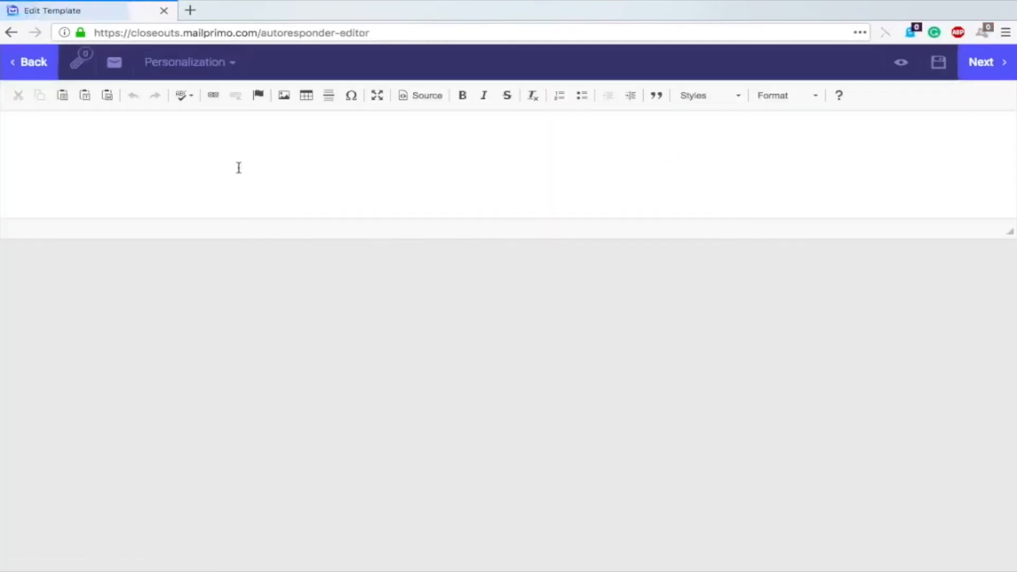
# Write "test" as the autoresponder body and target the "test" list, continuing to the send options
pyautogui.write('test')
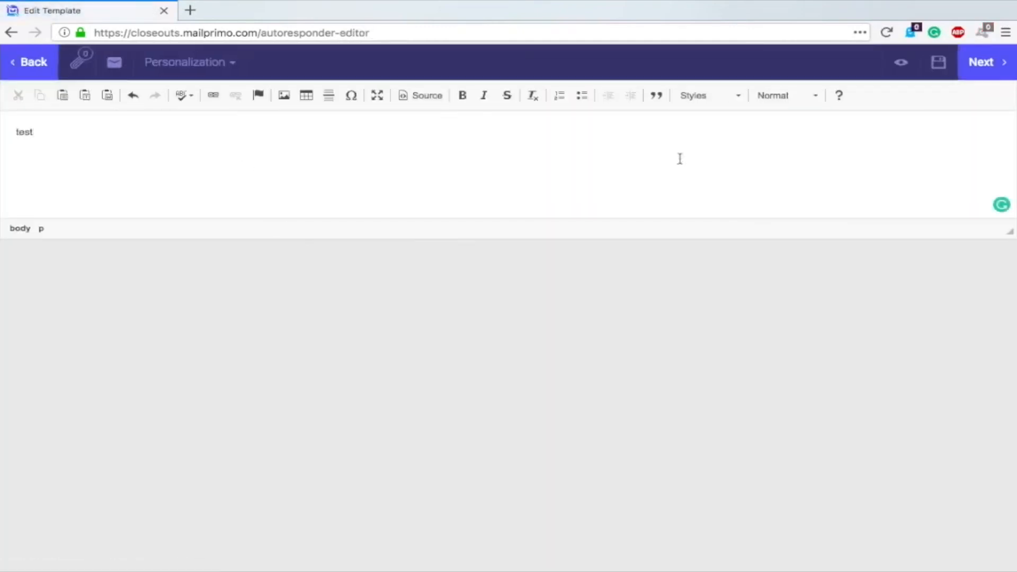
pyautogui.click(980, 62)
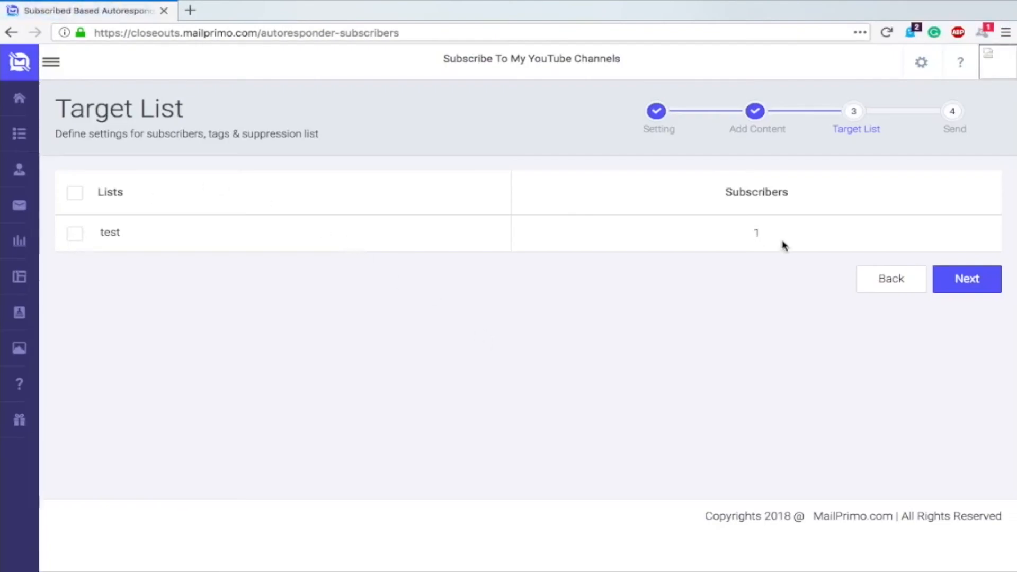
pyautogui.click(74, 233)
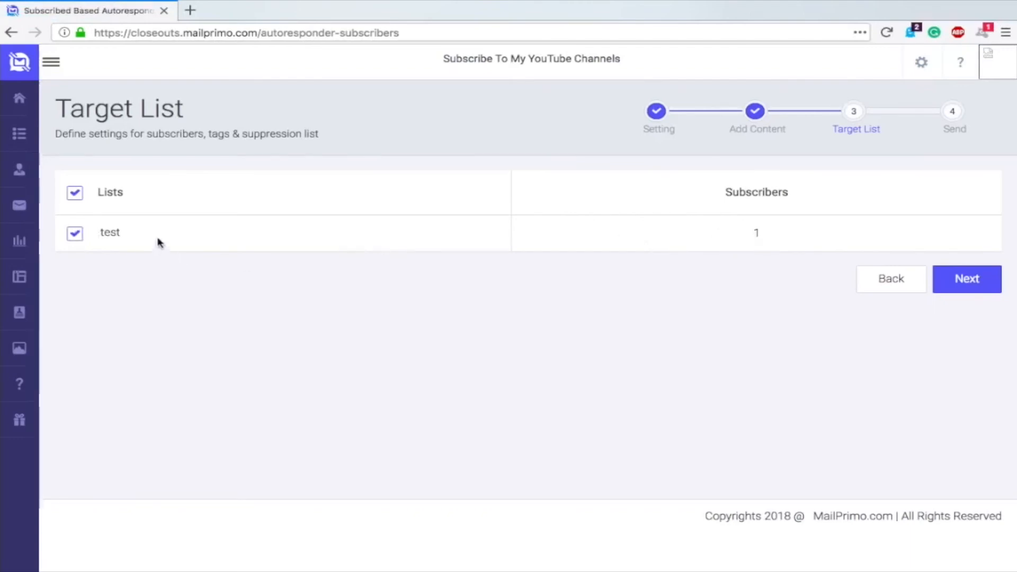
pyautogui.click(980, 281)
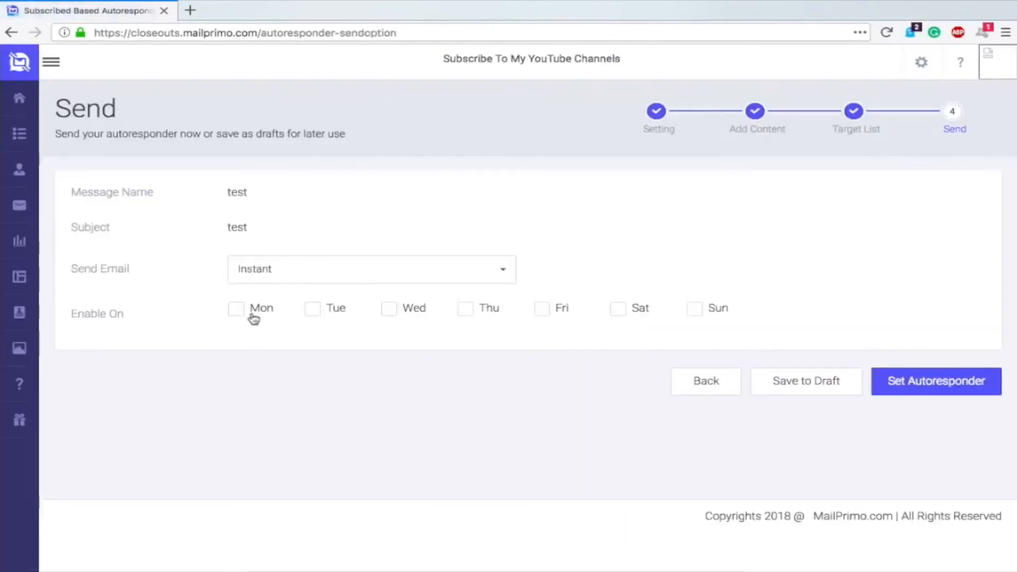
# Set the autoresponder to send instantly, enabled on every day from Monday to Sunday, and activate it
pyautogui.click(289, 279)
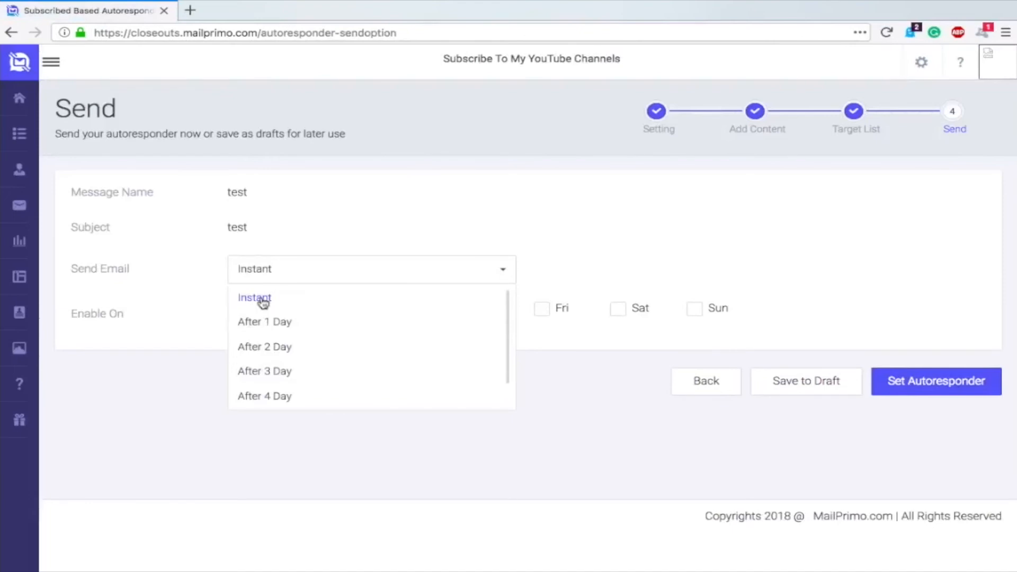
pyautogui.click(264, 299)
pyautogui.click(236, 309)
pyautogui.click(313, 309)
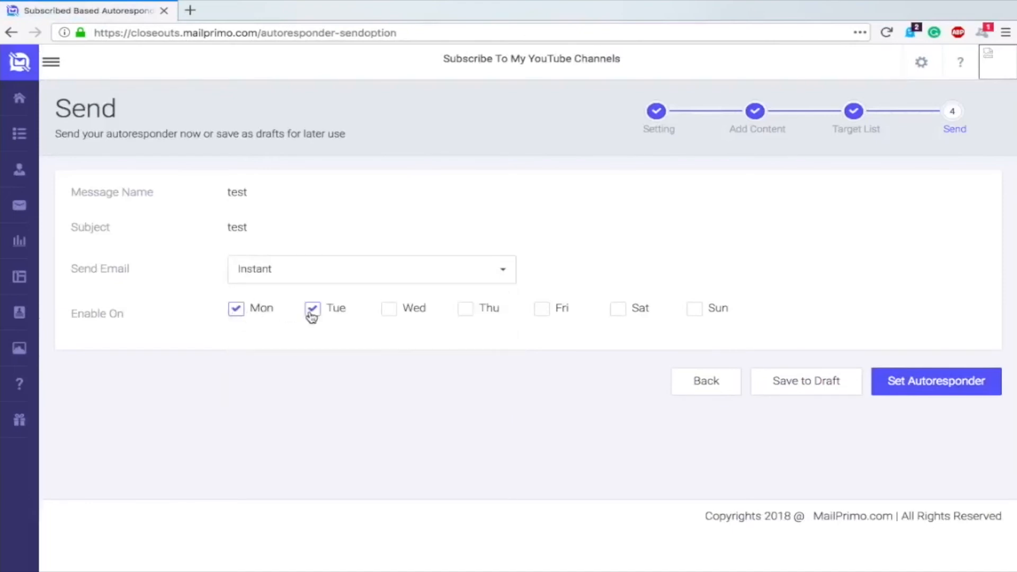
pyautogui.click(389, 312)
pyautogui.click(466, 312)
pyautogui.click(540, 311)
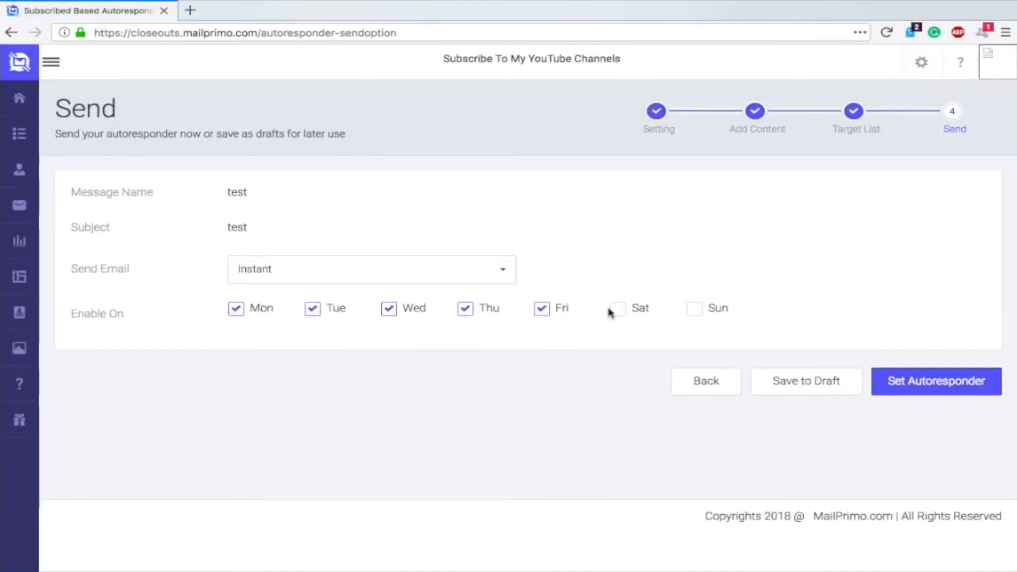
pyautogui.click(616, 310)
pyautogui.click(694, 311)
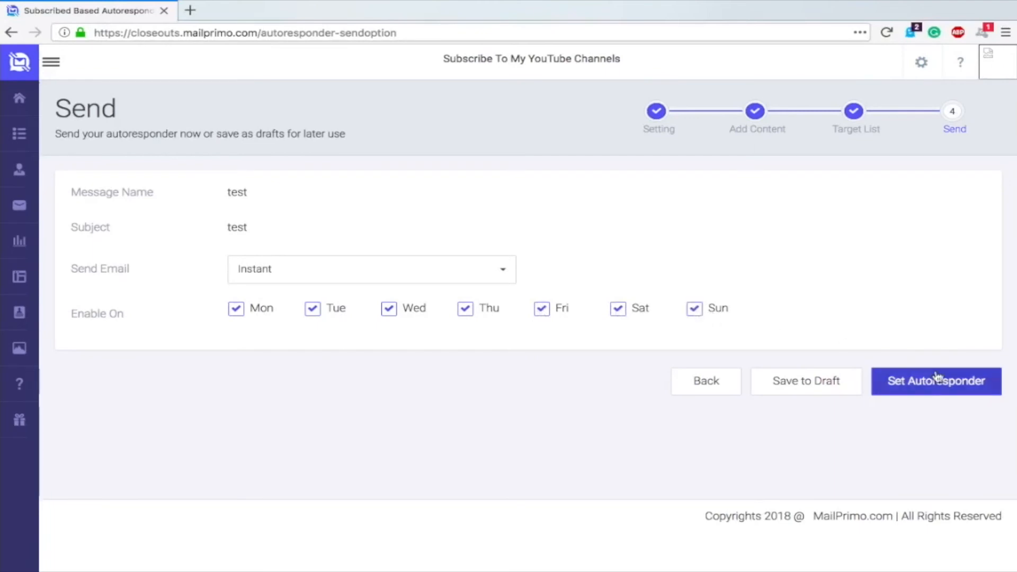
pyautogui.click(936, 377)
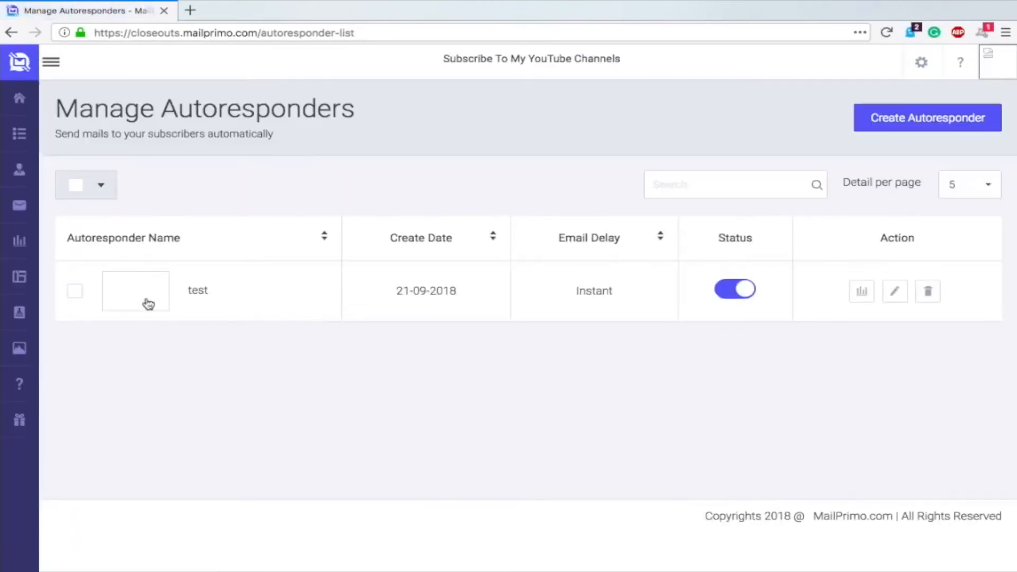
# Toggle the "test" autoresponder's status off and on again, and reopen the message for editing up to its content editor
pyautogui.click(737, 295)
pyautogui.click(736, 295)
pyautogui.click(895, 298)
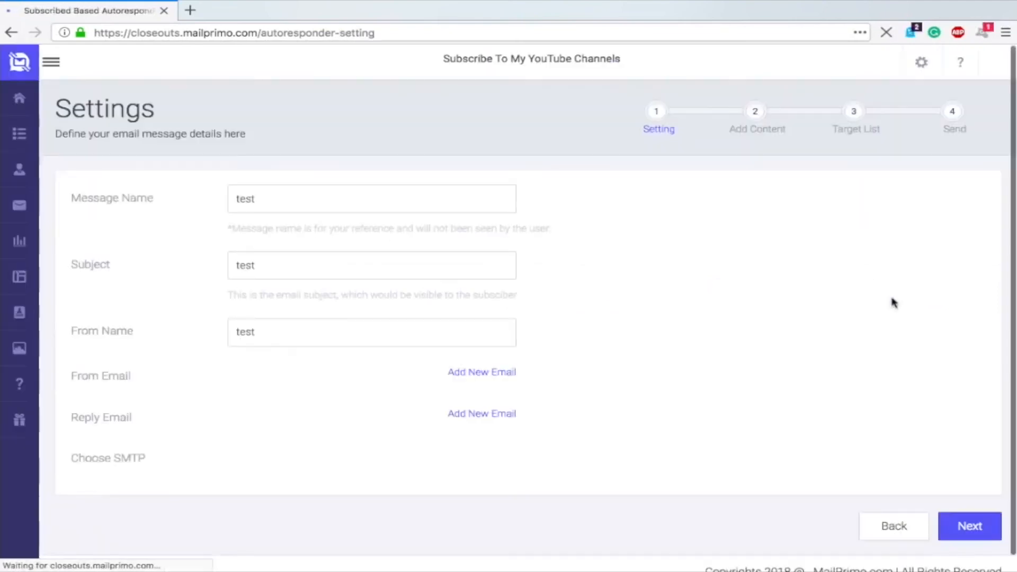
pyautogui.scroll(-2, 165, 267)
pyautogui.scroll(1, 167, 268)
pyautogui.scroll(1, 165, 268)
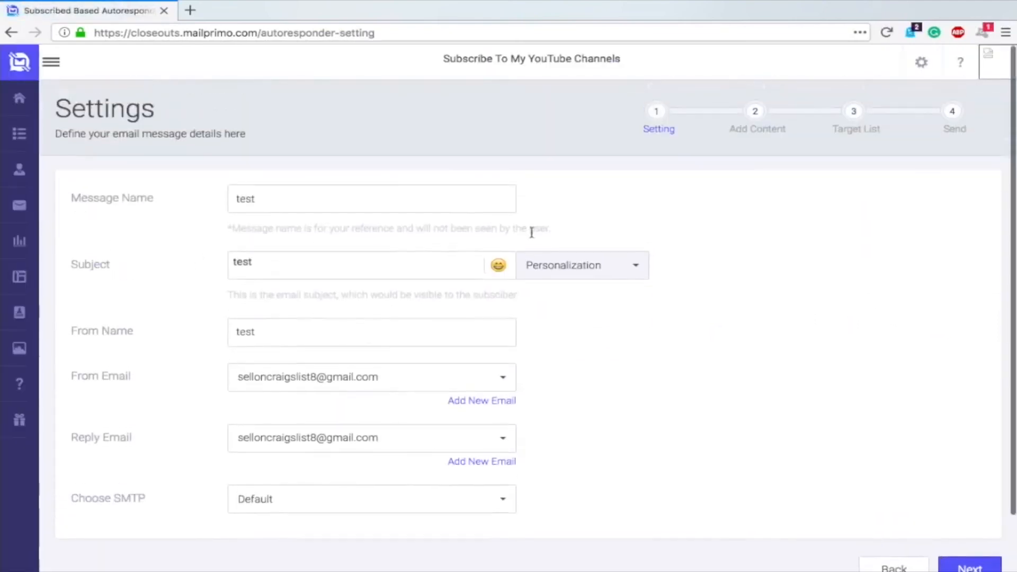
pyautogui.click(970, 565)
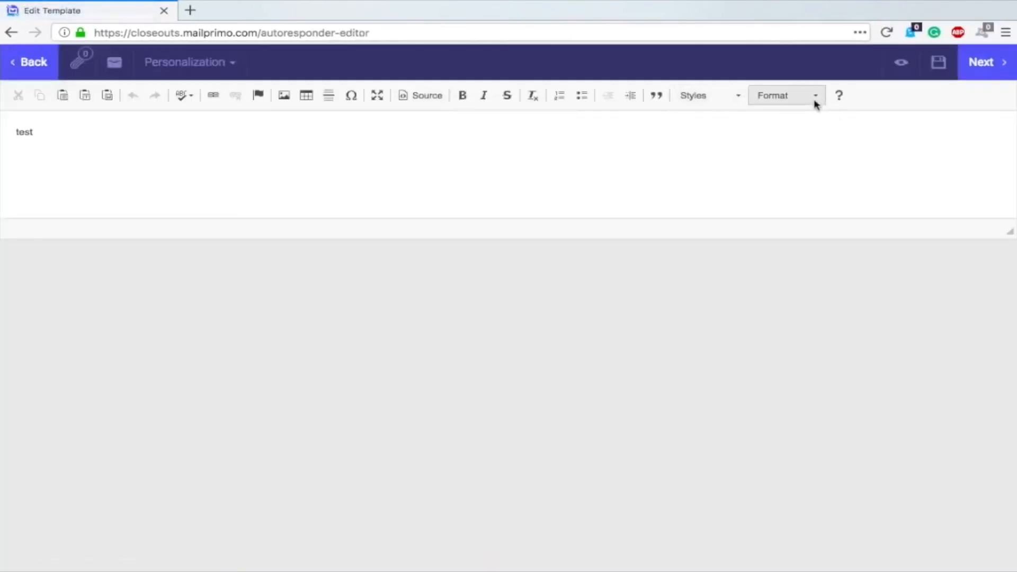
# Examine the editor's format, style, test mail, attachment and preview options, and continue to the target list
pyautogui.click(817, 103)
pyautogui.click(725, 102)
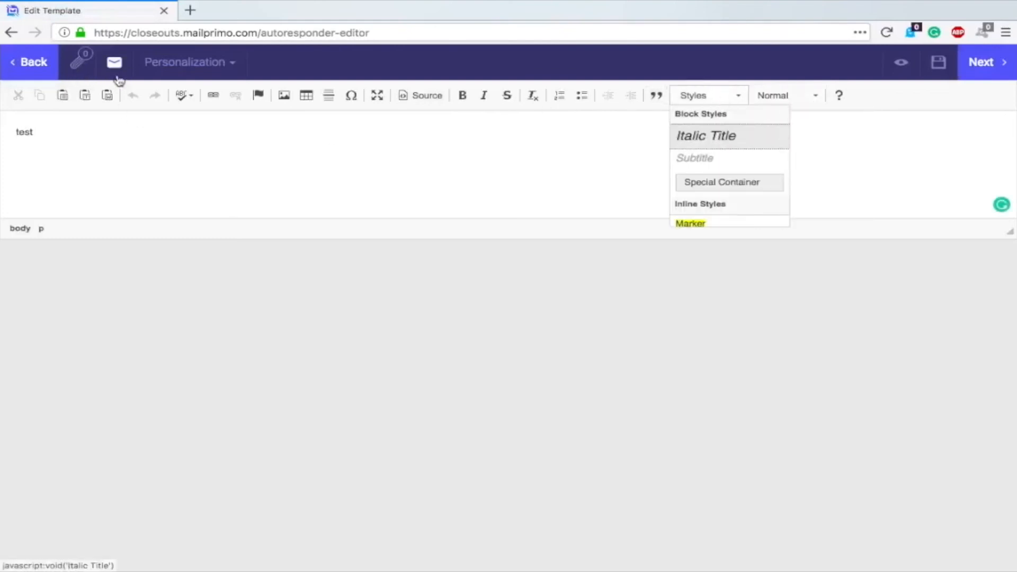
pyautogui.click(115, 64)
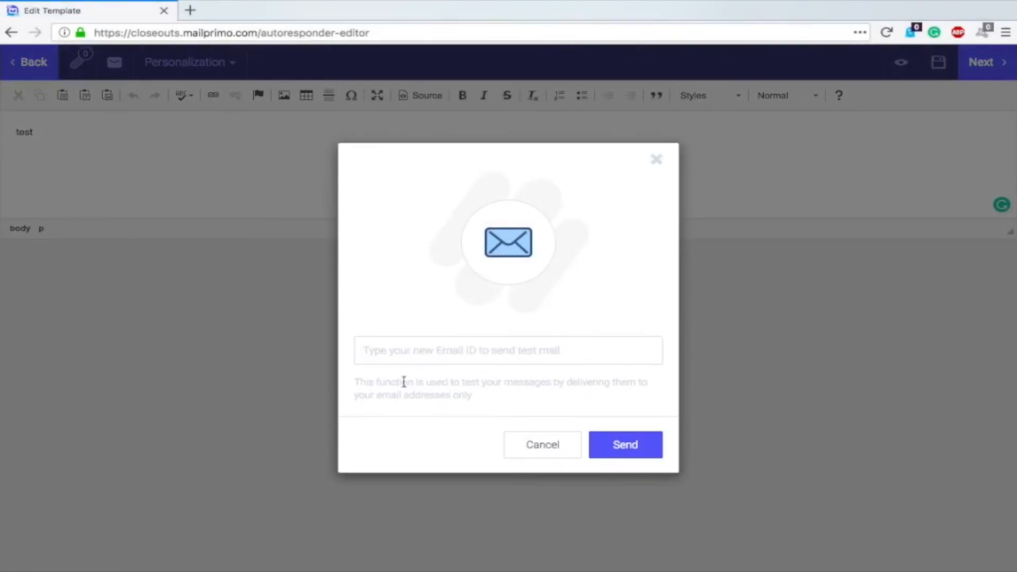
pyautogui.click(657, 160)
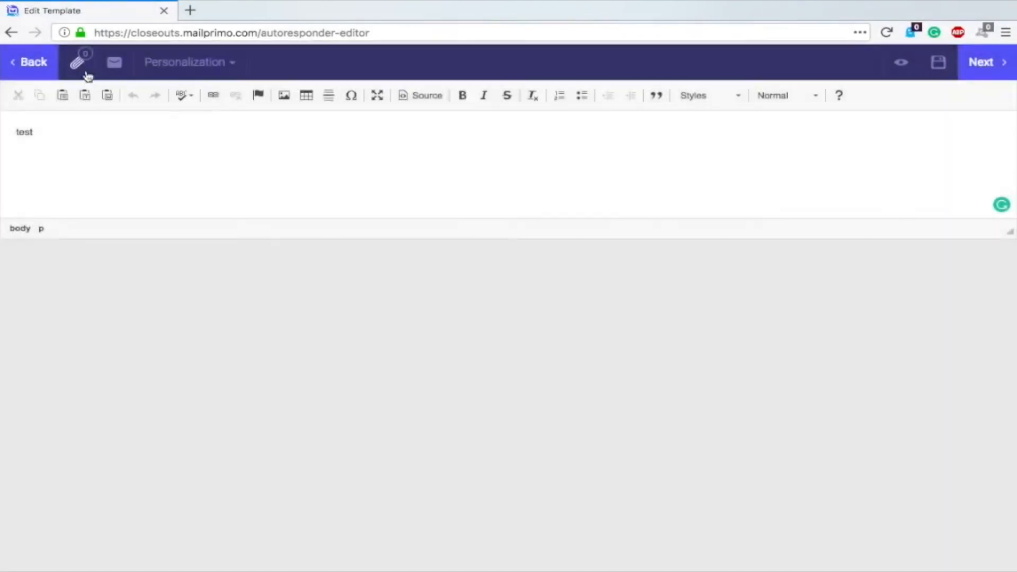
pyautogui.click(86, 75)
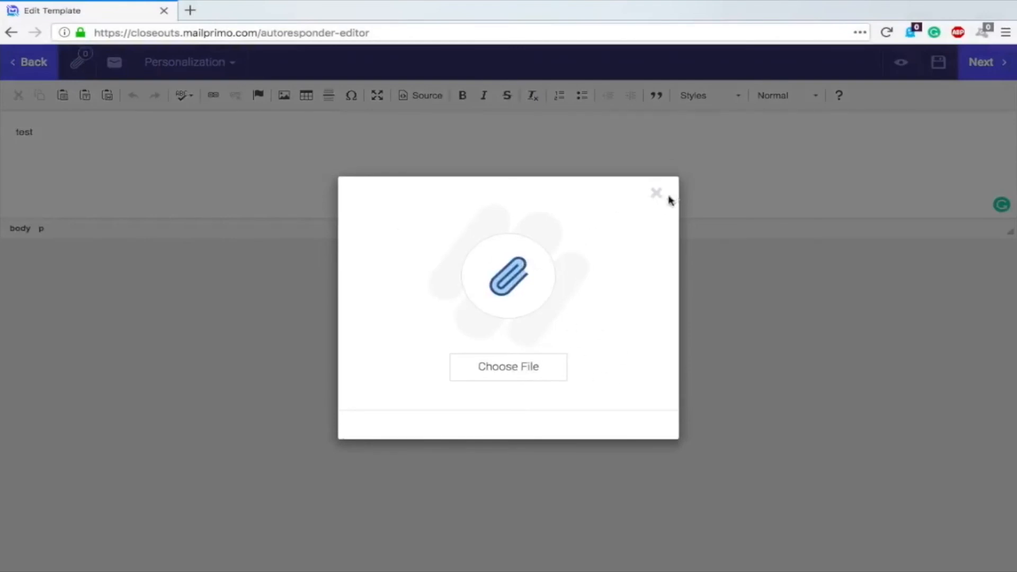
pyautogui.click(657, 194)
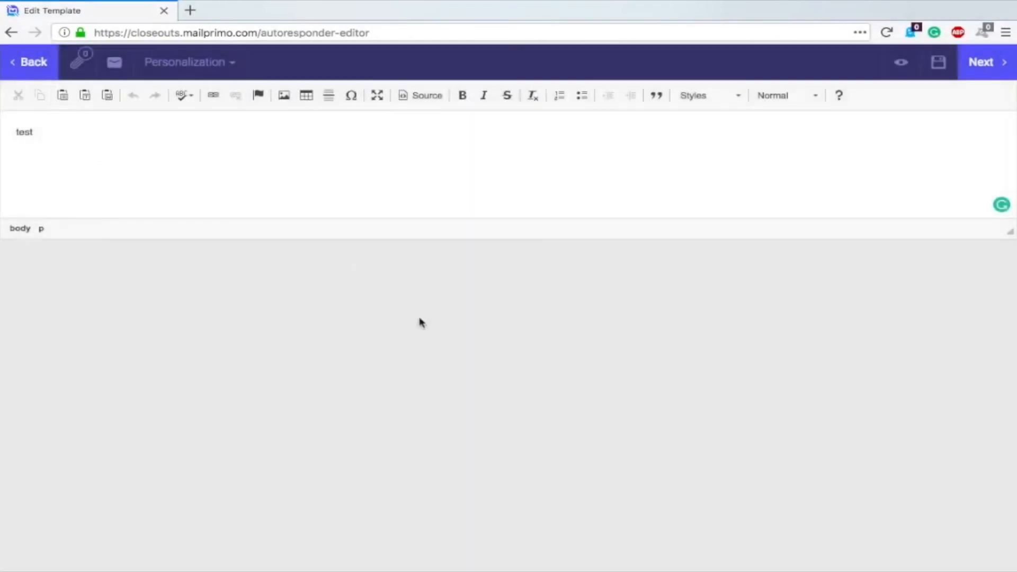
pyautogui.click(900, 62)
pyautogui.click(995, 73)
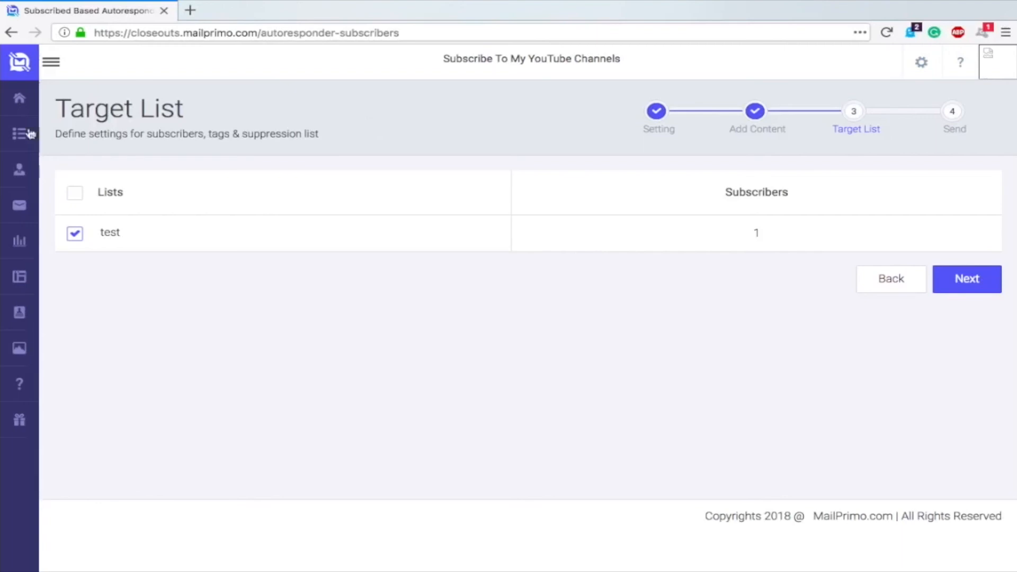
# Create a web form named "test1" targeting the "test" list and continue to the form templates
pyautogui.moveTo(75, 195)
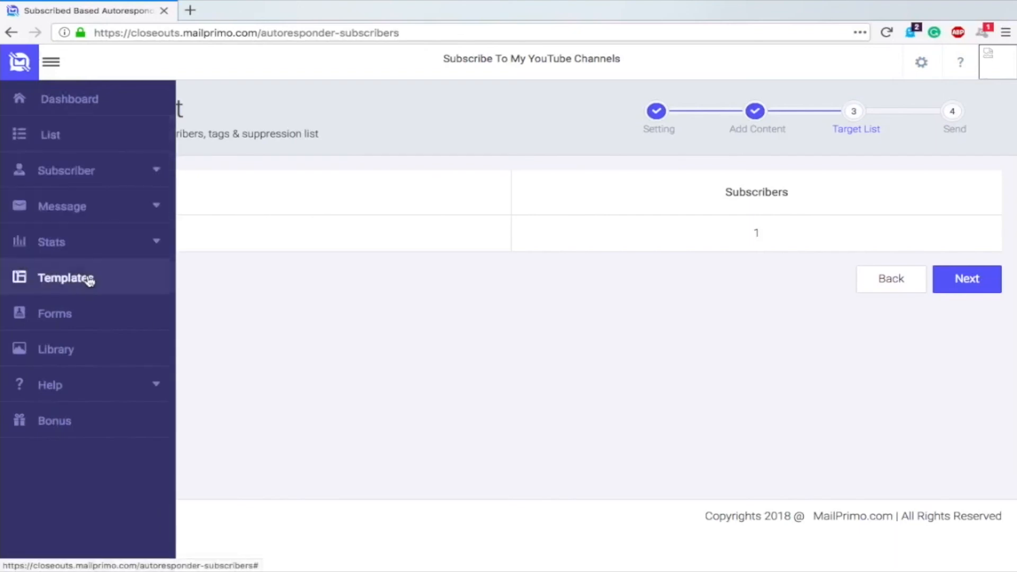
pyautogui.click(71, 312)
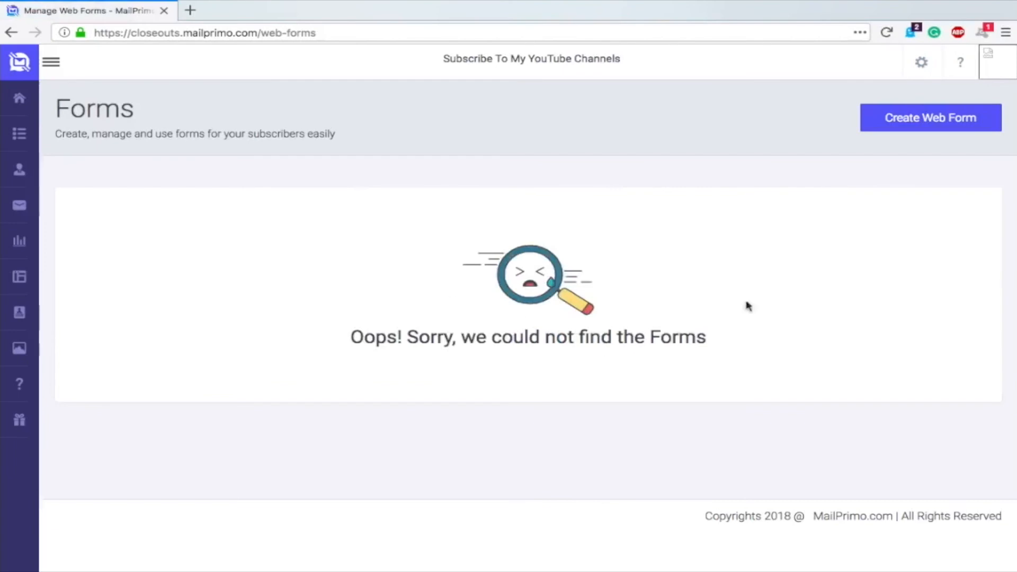
pyautogui.click(871, 123)
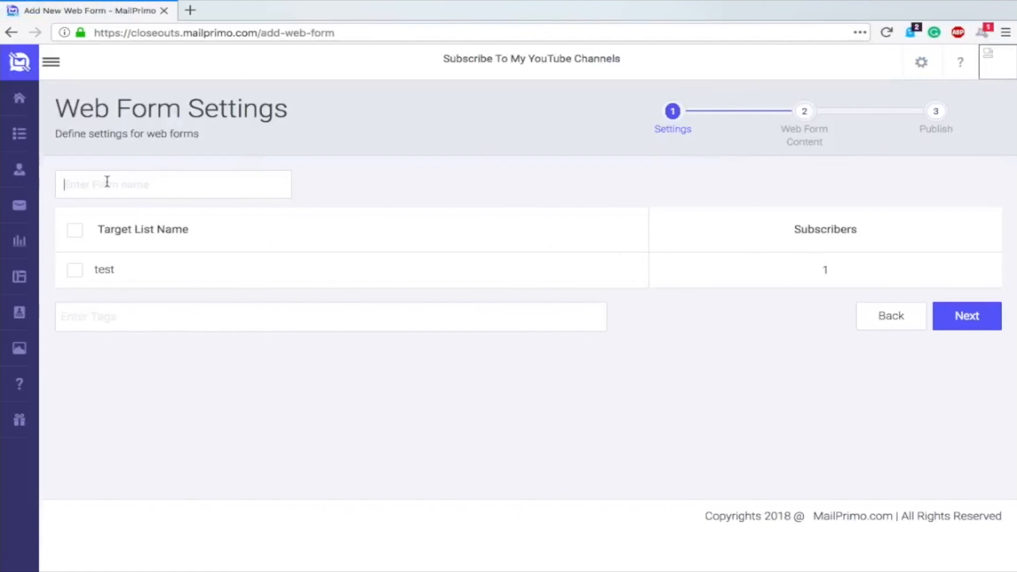
pyautogui.write('test1')
pyautogui.click(79, 272)
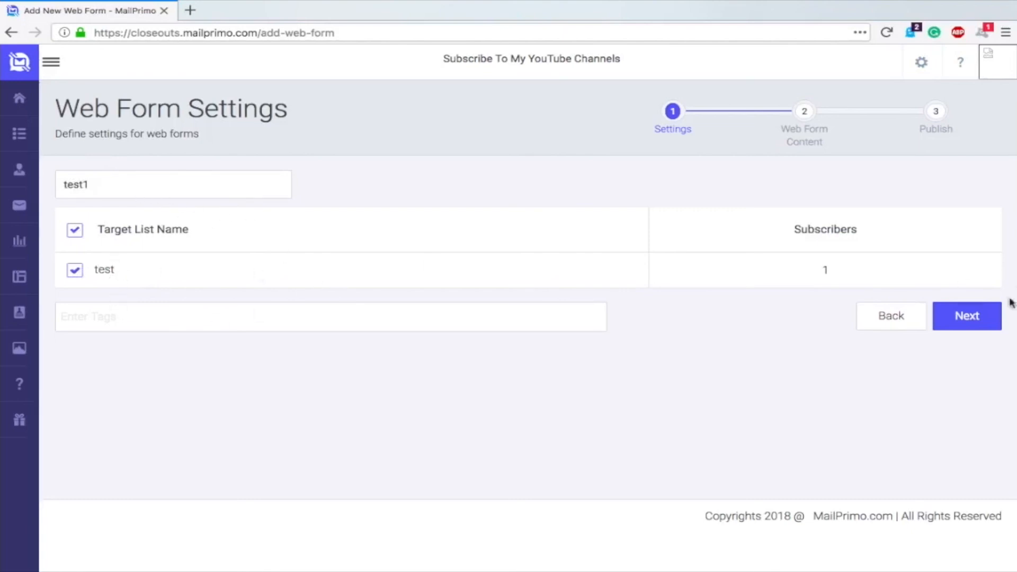
pyautogui.click(969, 323)
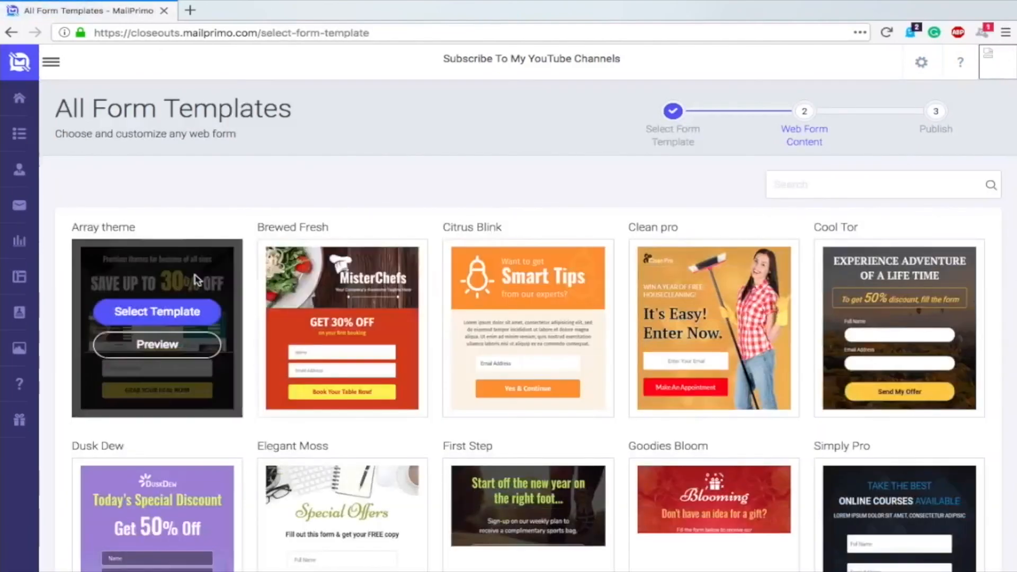
# Browse the web form templates and select the ExtraPix template for the form
pyautogui.scroll(-4, 784, 312)
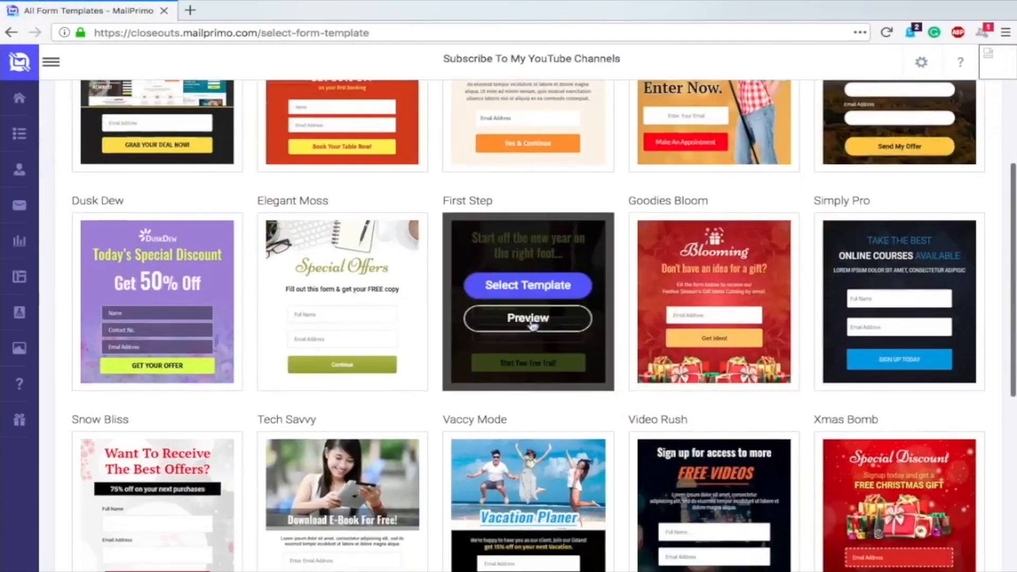
pyautogui.scroll(-3, 532, 324)
pyautogui.scroll(-3, 394, 296)
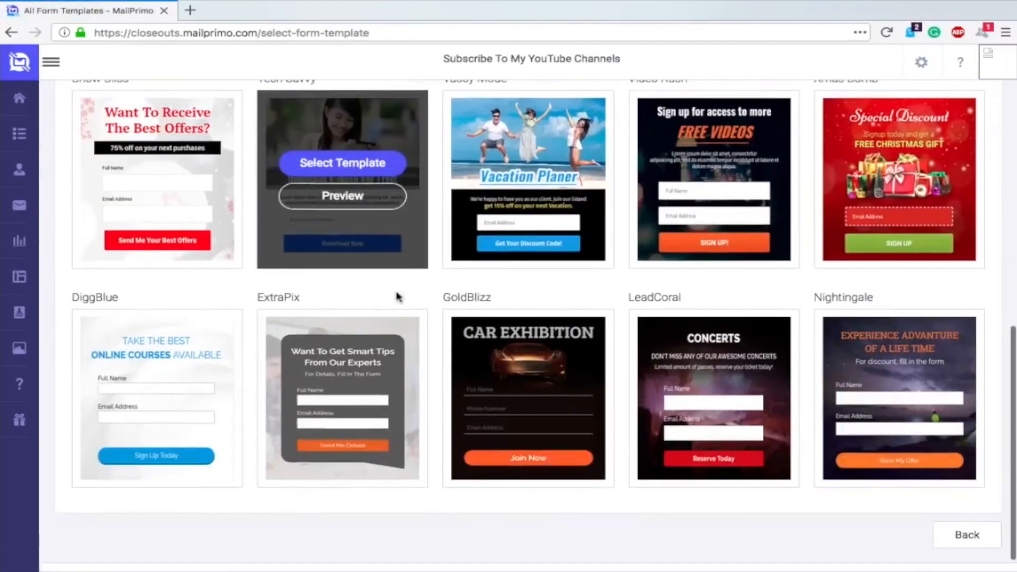
pyautogui.scroll(-1, 577, 361)
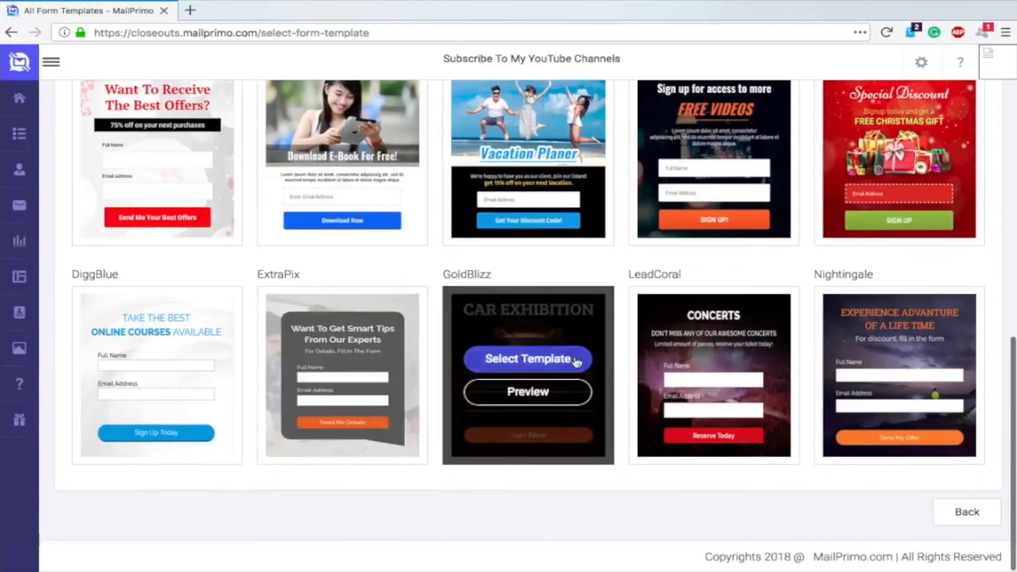
pyautogui.click(335, 366)
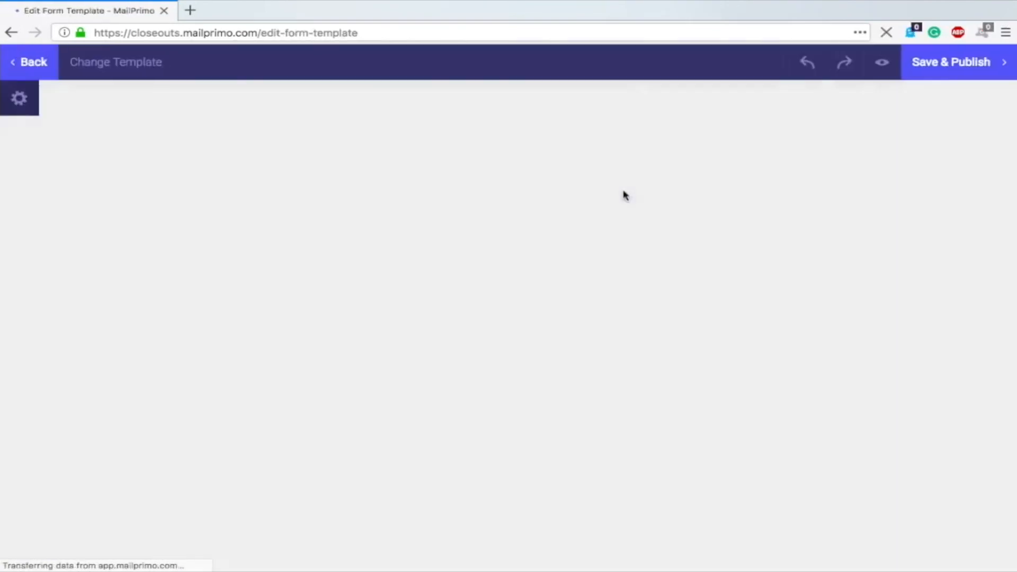
# Check the Full Name and Email Address fields in the form template, and save and publish the form
pyautogui.click(445, 304)
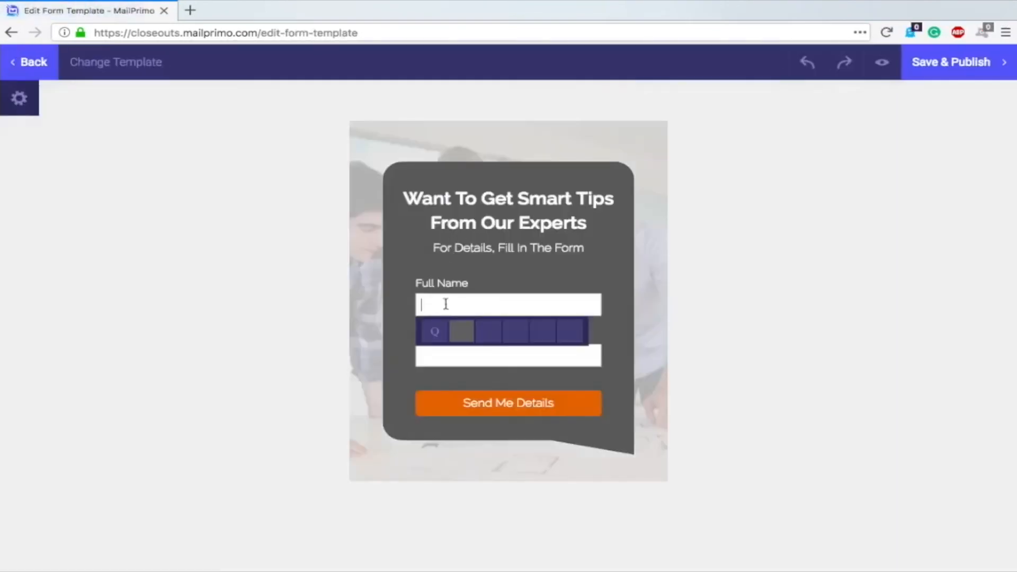
pyautogui.click(443, 356)
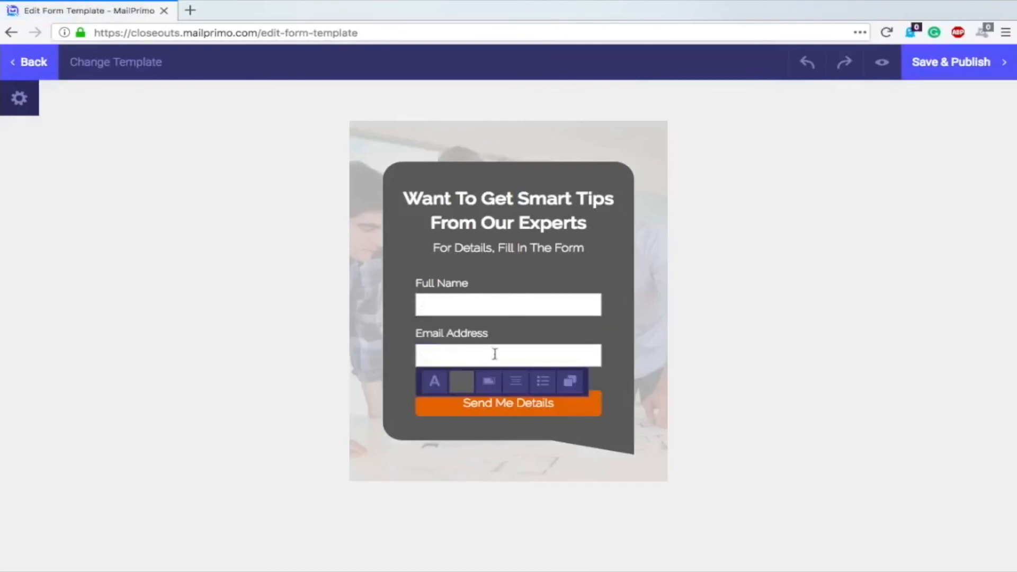
pyautogui.click(541, 311)
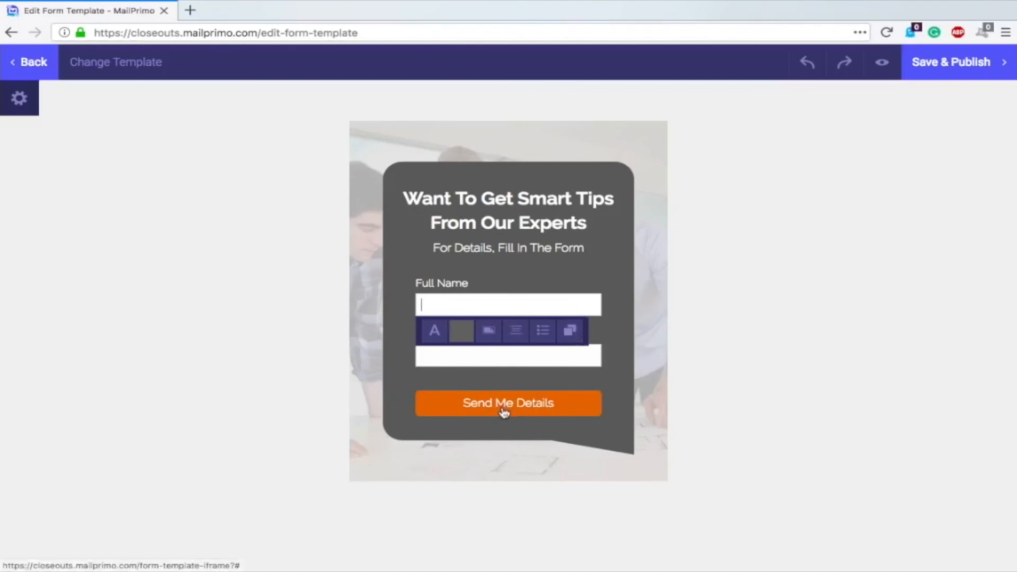
pyautogui.click(979, 75)
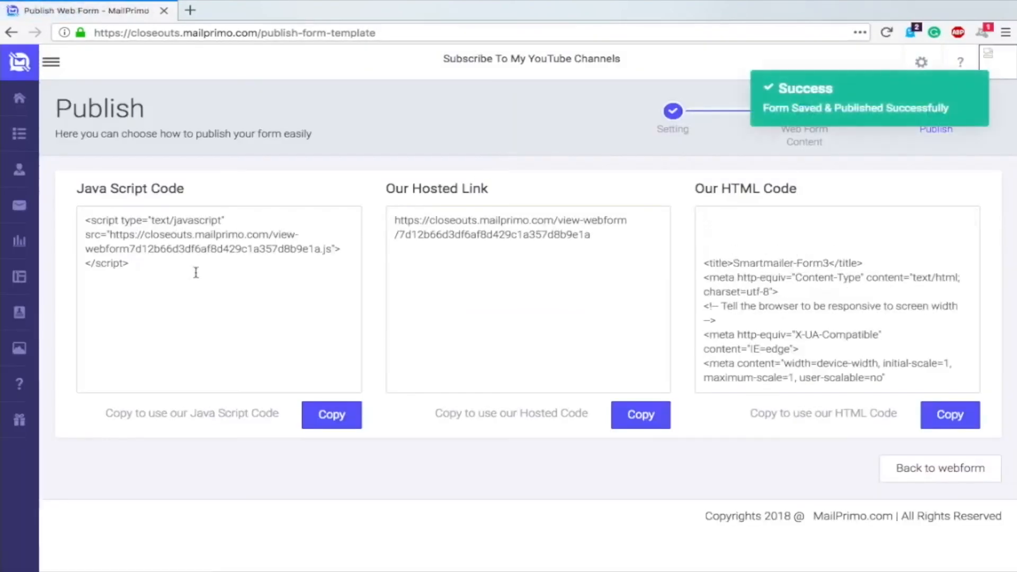
# Examine the published form's JavaScript code, hosted link and HTML code, and return to the dashboard
pyautogui.moveTo(140, 262); pyautogui.dragTo(31, 210)
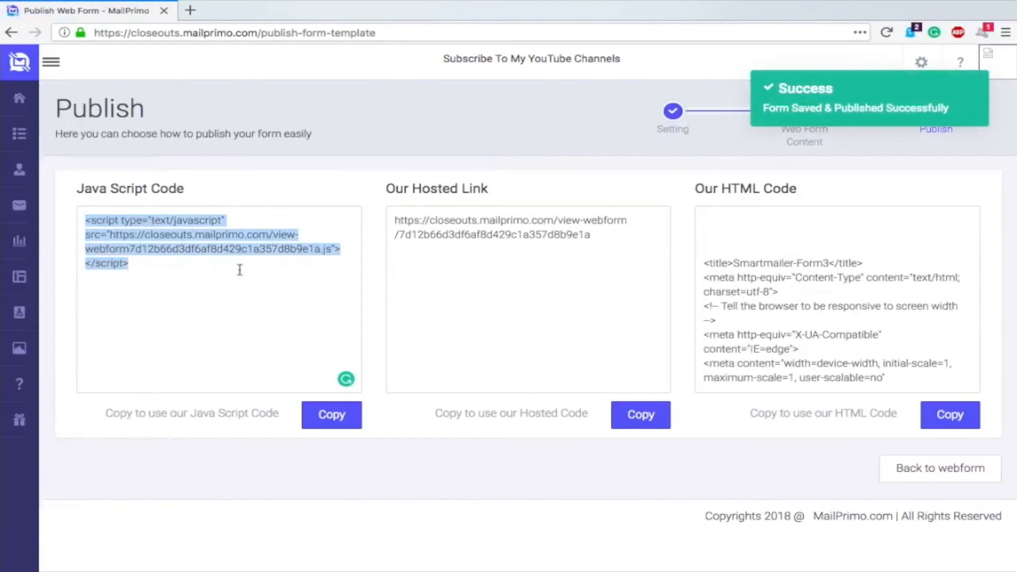
pyautogui.click(556, 245)
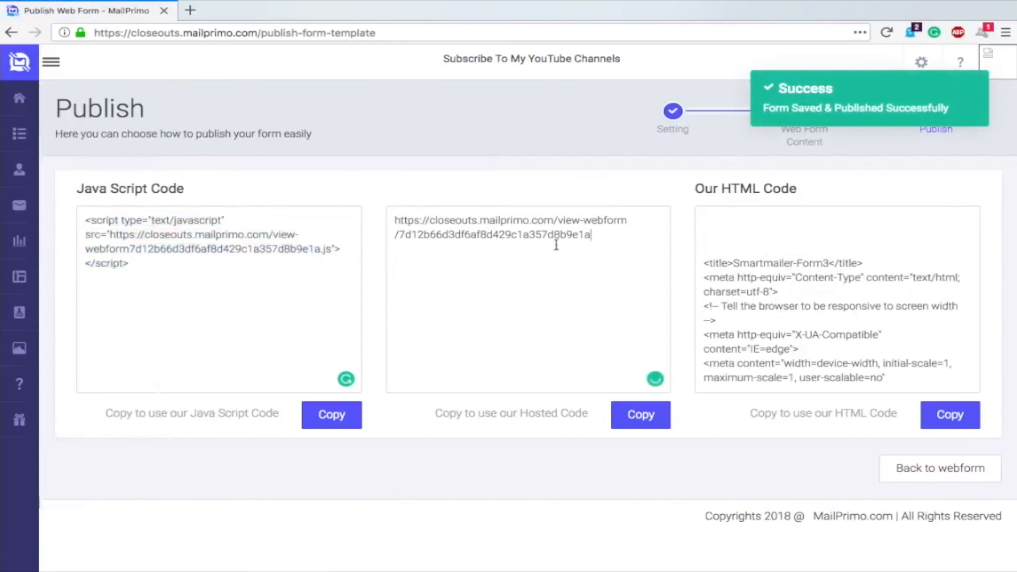
pyautogui.scroll(-5, 786, 282)
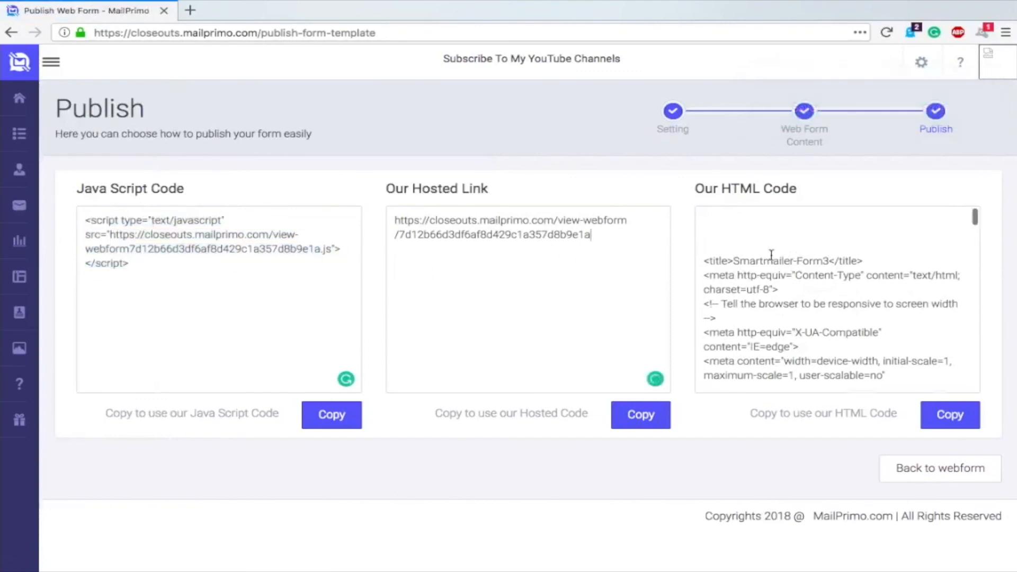
pyautogui.scroll(-2, 818, 275)
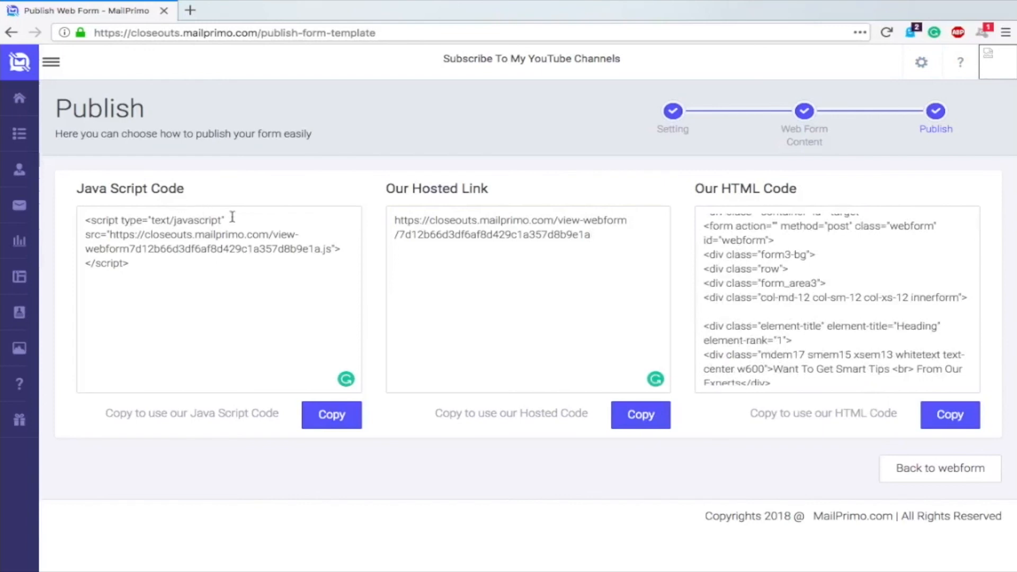
pyautogui.moveTo(42, 159)
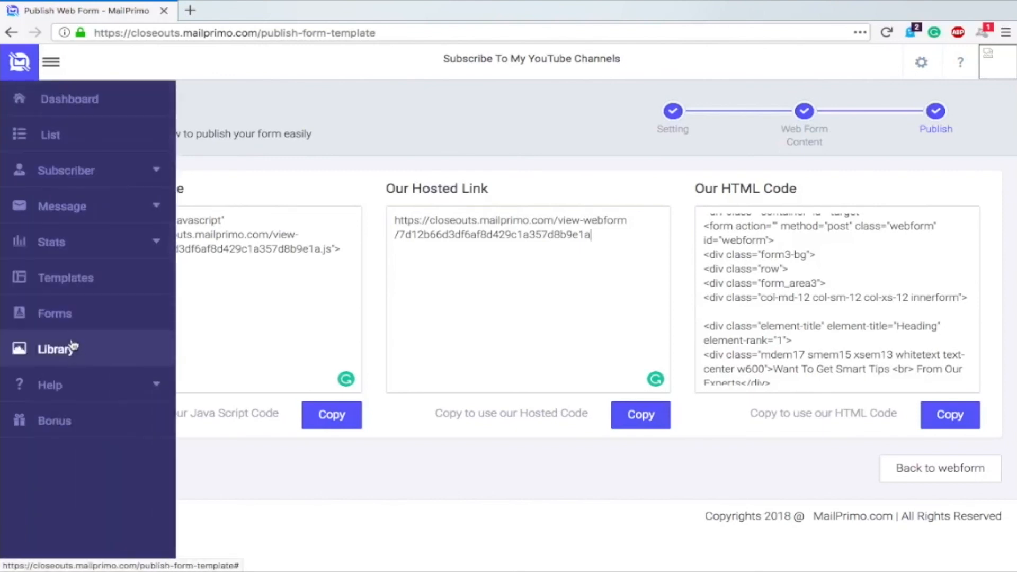
pyautogui.click(77, 101)
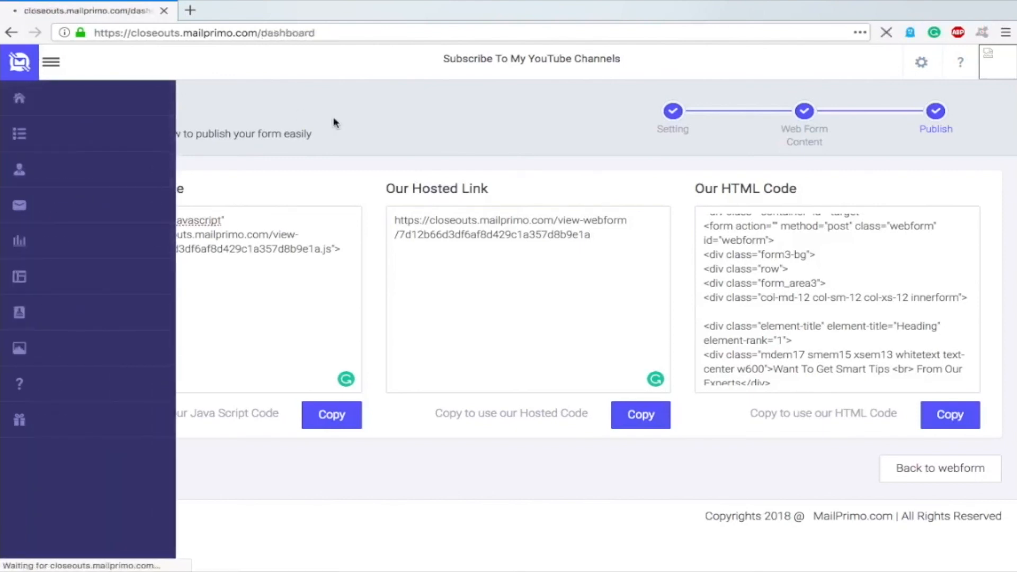